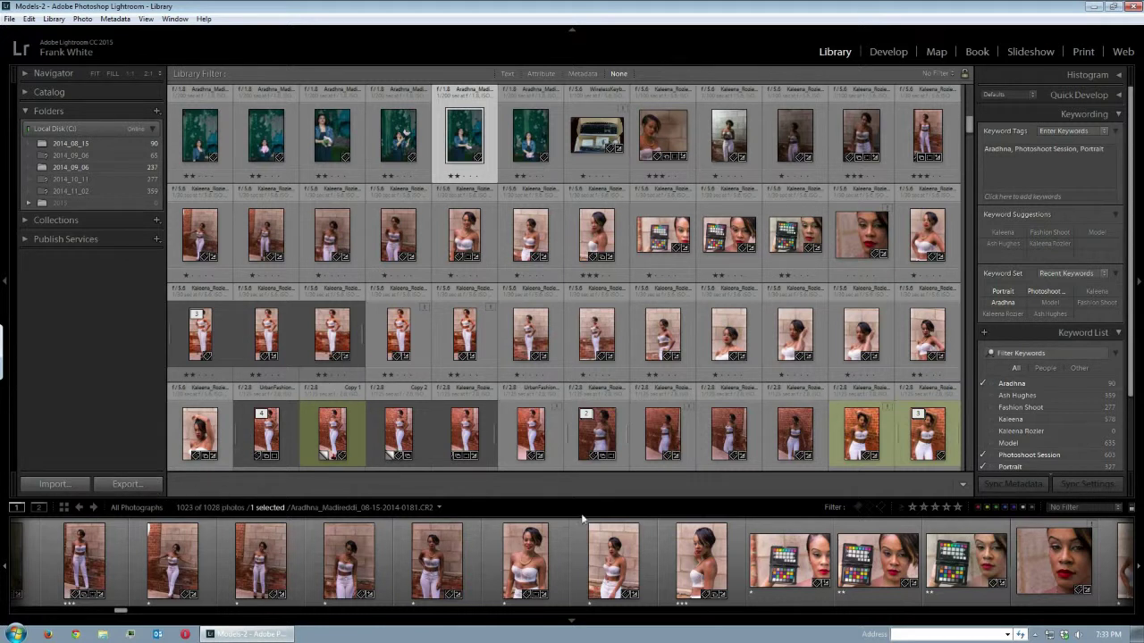
- Add the View Modes and Navigate controls to the toolbar below the photo grid
{"action": "left_click", "coordinate": [963, 484]}
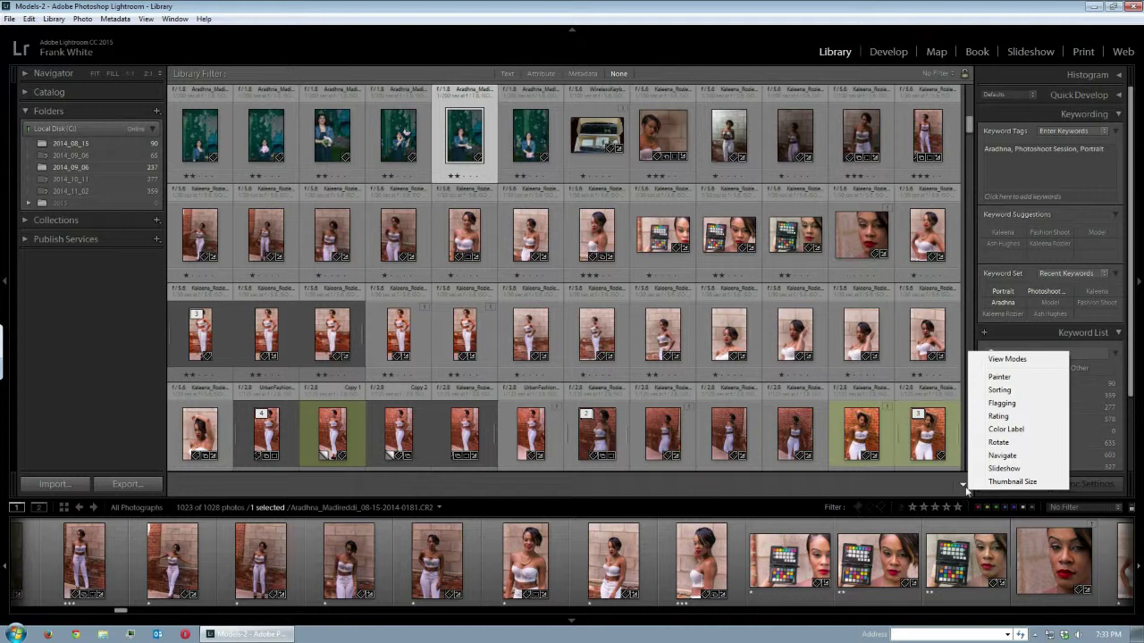
{"action": "left_click", "coordinate": [1025, 361]}
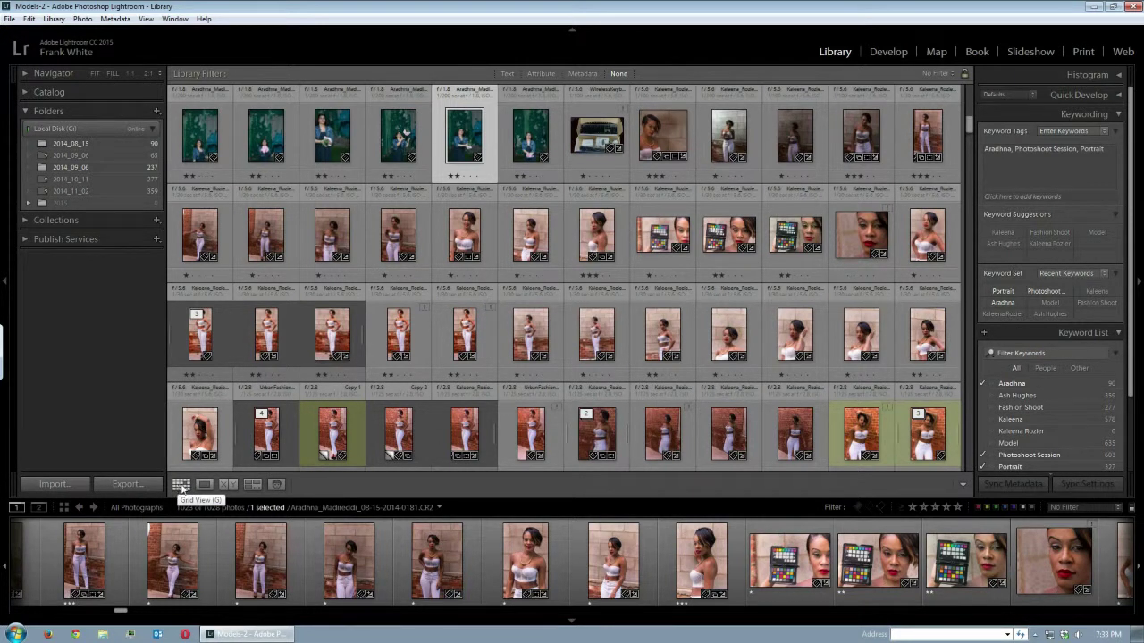
{"action": "left_click", "coordinate": [966, 484]}
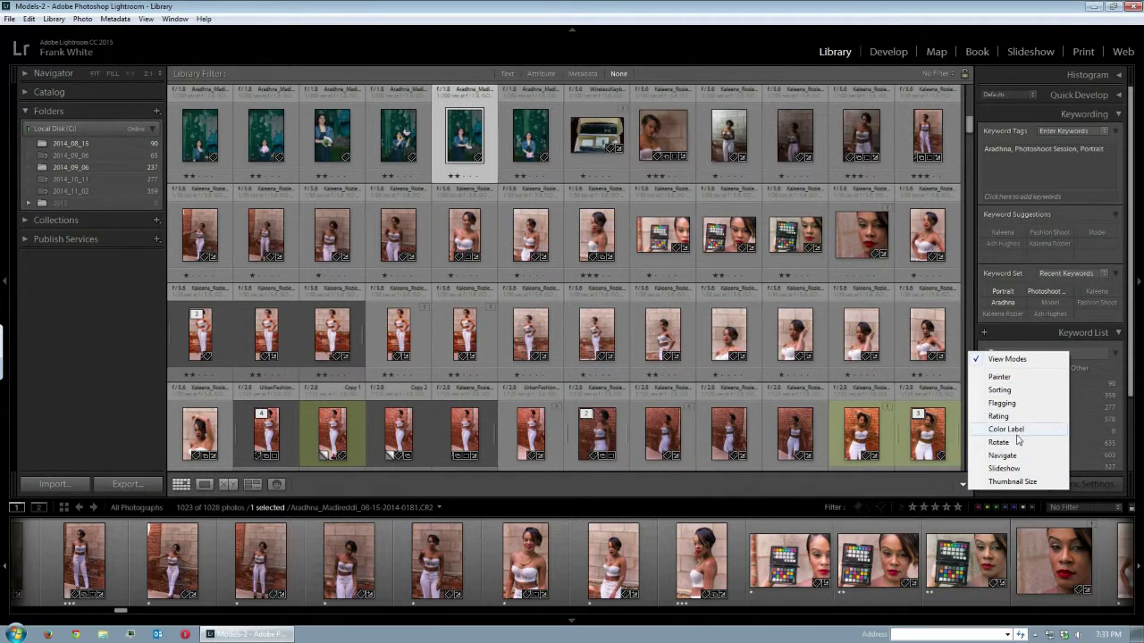
{"action": "left_click", "coordinate": [990, 456]}
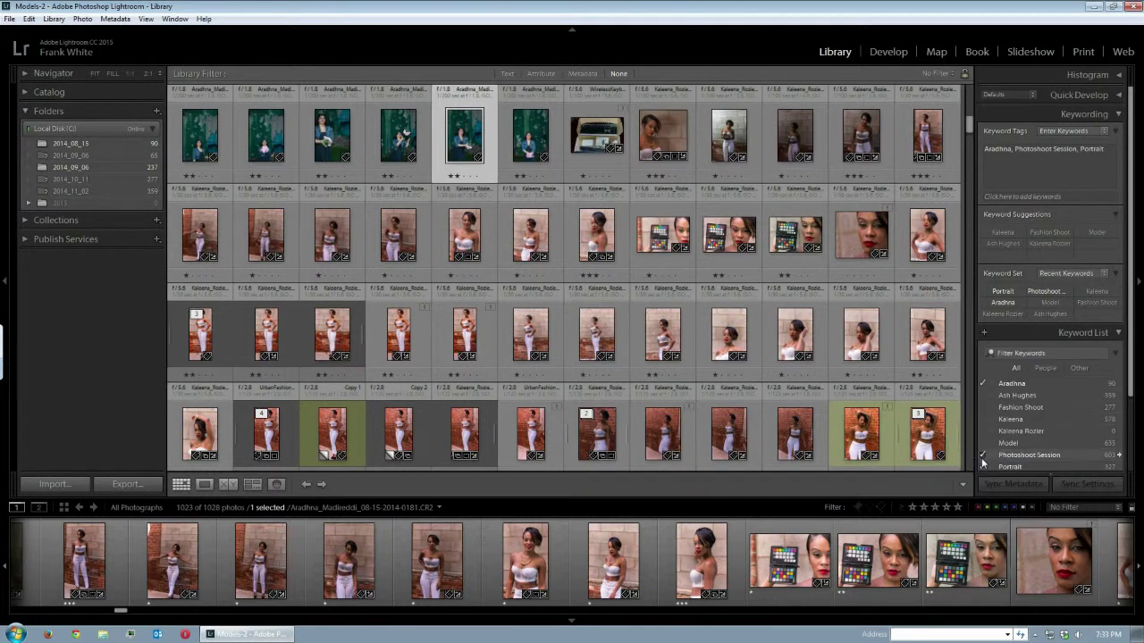
- Try the photo navigation by selecting the next and previous photos in the grid several times
{"action": "left_click", "coordinate": [321, 485]}
{"action": "left_click", "coordinate": [306, 485]}
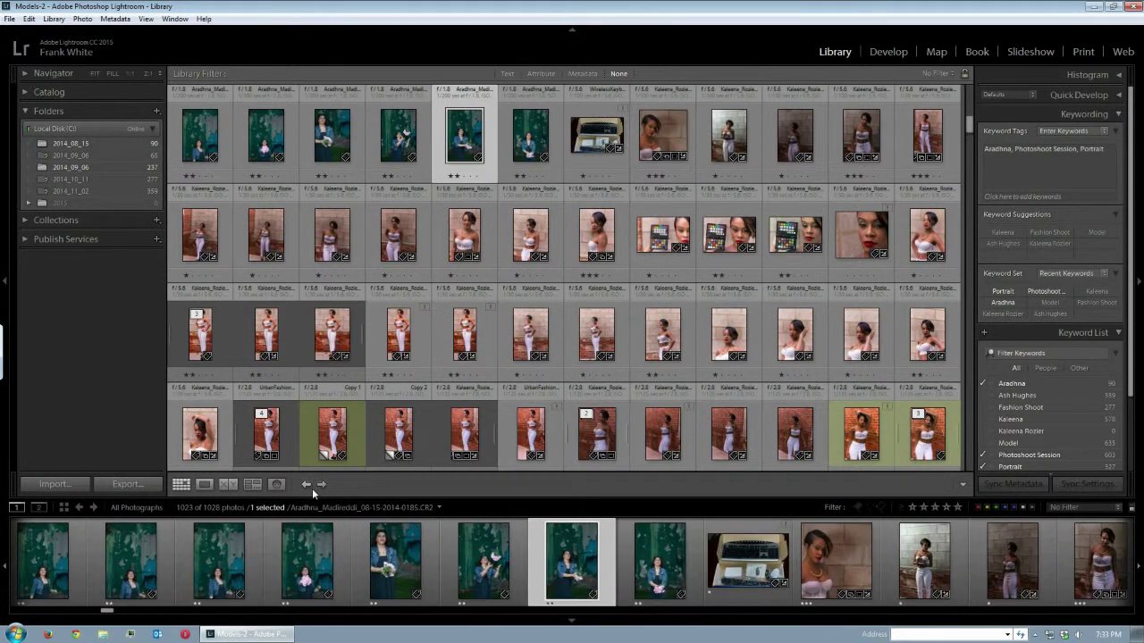
{"action": "left_click", "coordinate": [322, 485]}
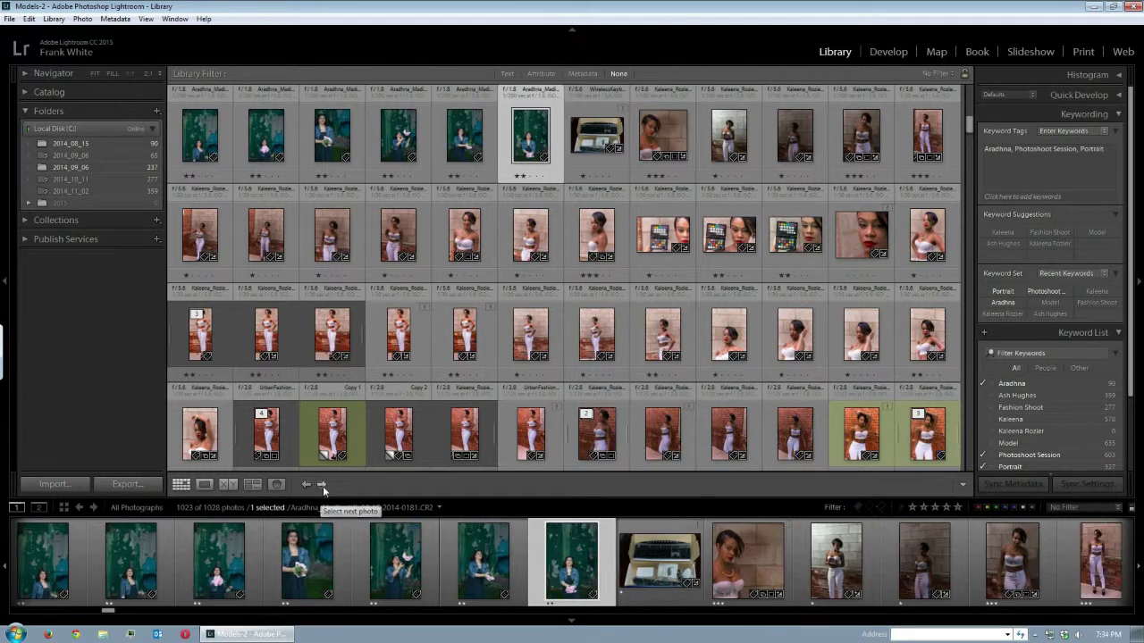
{"action": "left_click", "coordinate": [323, 485]}
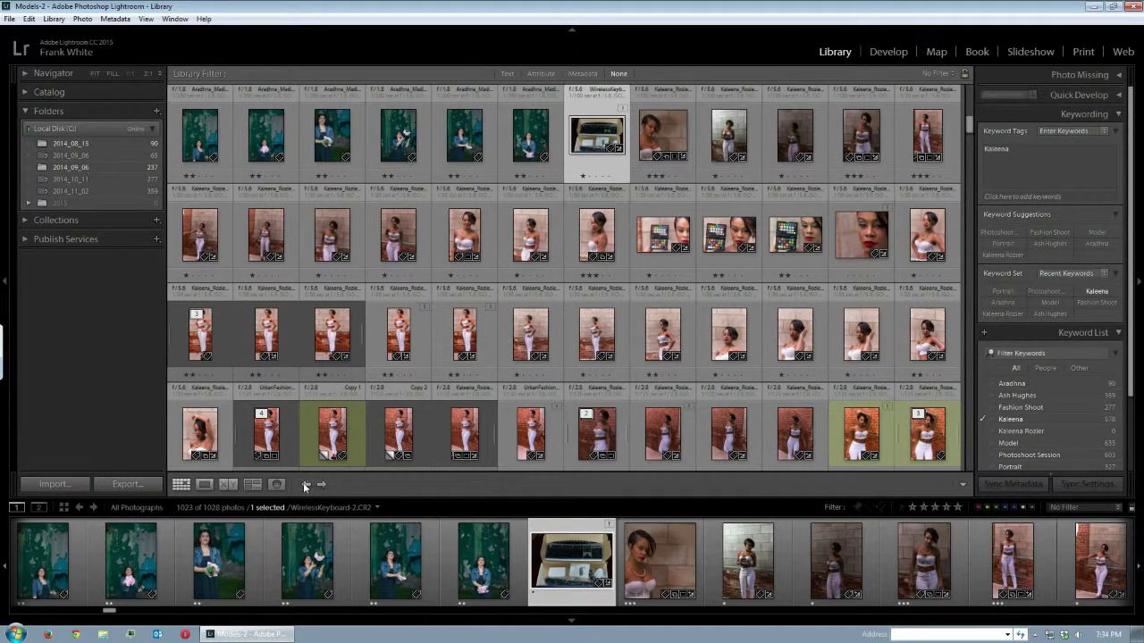
{"action": "left_click", "coordinate": [306, 484]}
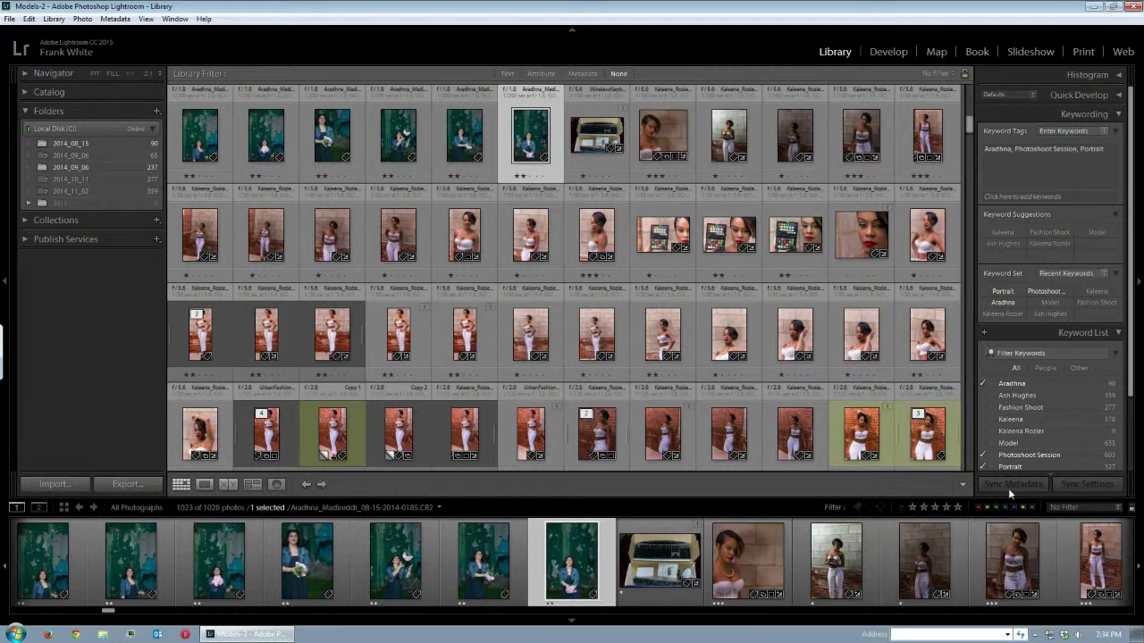
- Add the Thumbnail Size control to the toolbar and enlarge the grid thumbnails to eight per row
{"action": "left_click", "coordinate": [964, 485]}
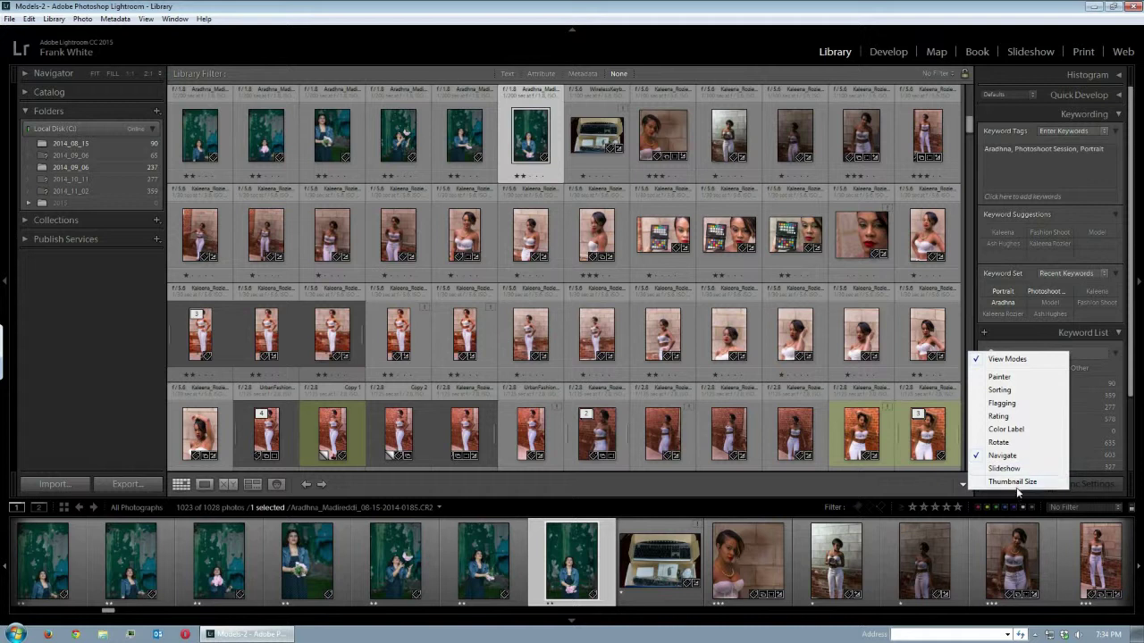
{"action": "left_click", "coordinate": [1013, 482]}
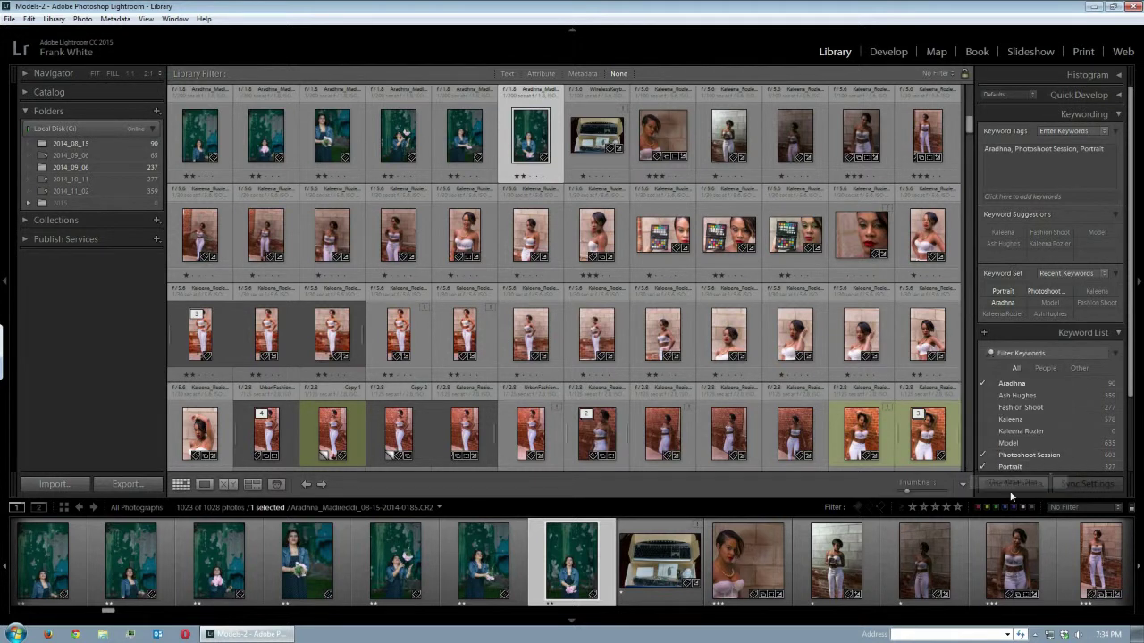
{"action": "left_click_drag", "start_coordinate": [907, 492], "coordinate": [916, 490]}
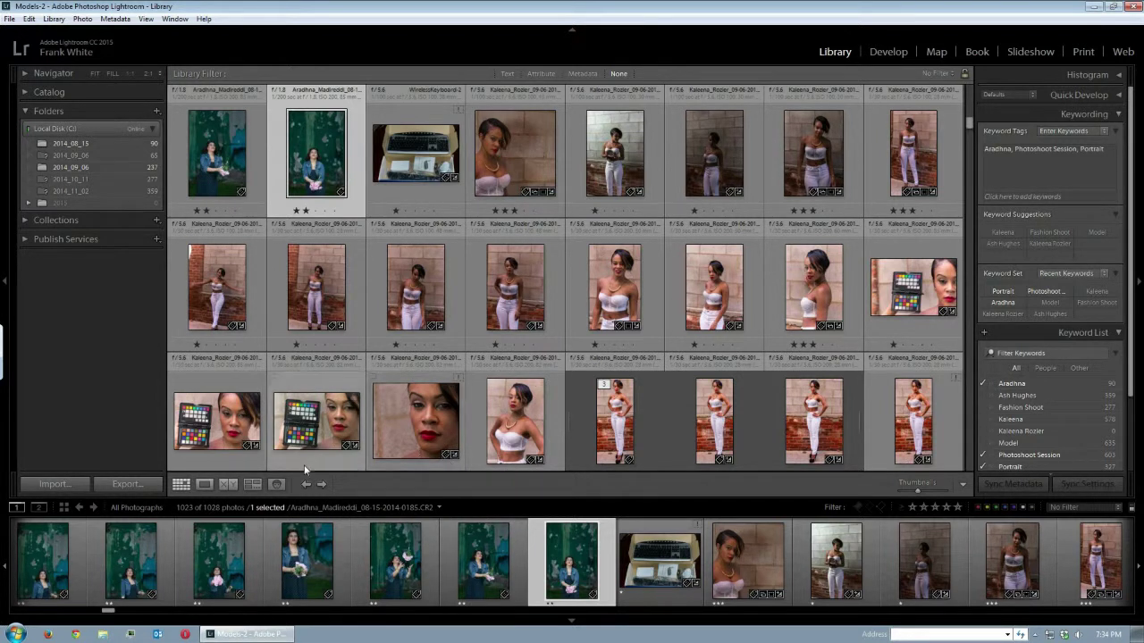
- Switch to People view and look through the unnamed faces, selecting the first stack and neighbouring faces in the fourth row
{"action": "left_click", "coordinate": [277, 485]}
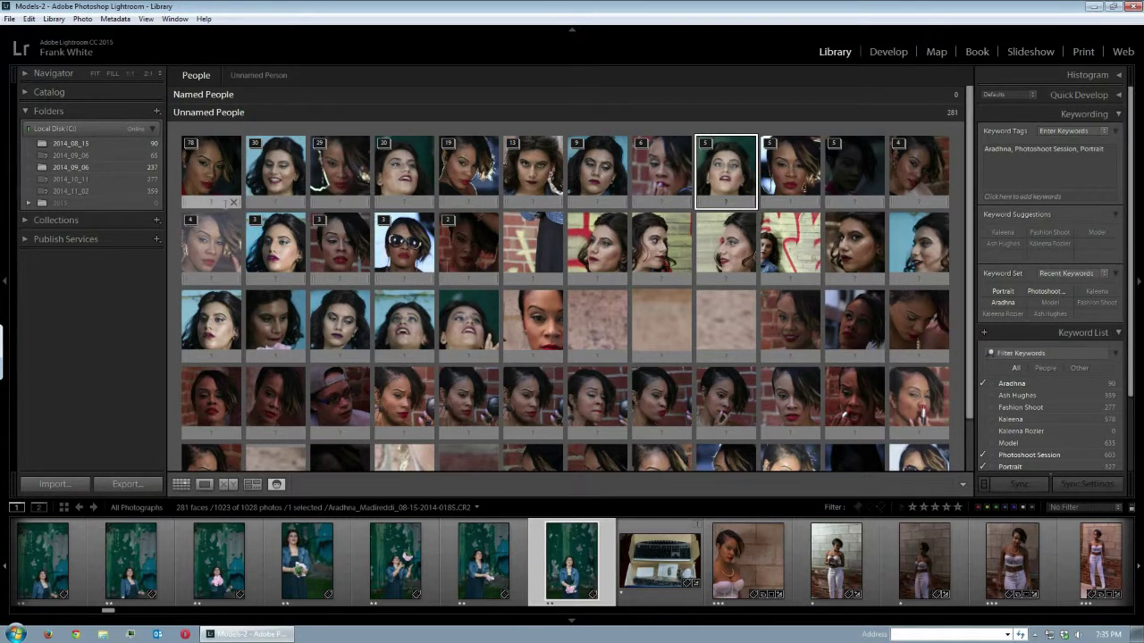
{"action": "left_click", "coordinate": [224, 177]}
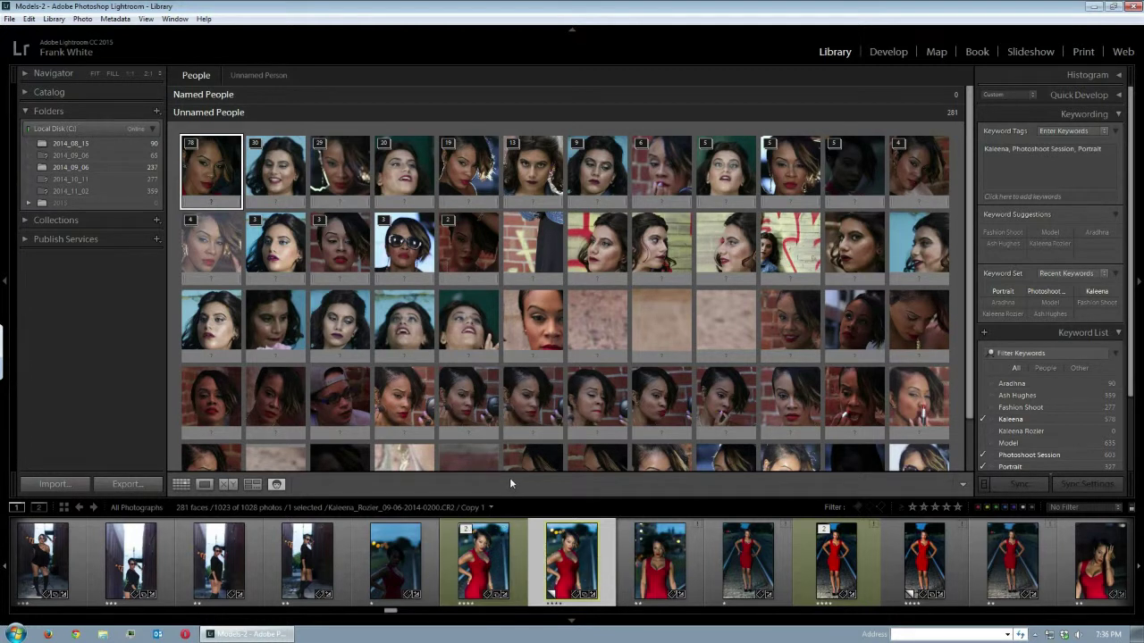
{"action": "left_click", "coordinate": [466, 413]}
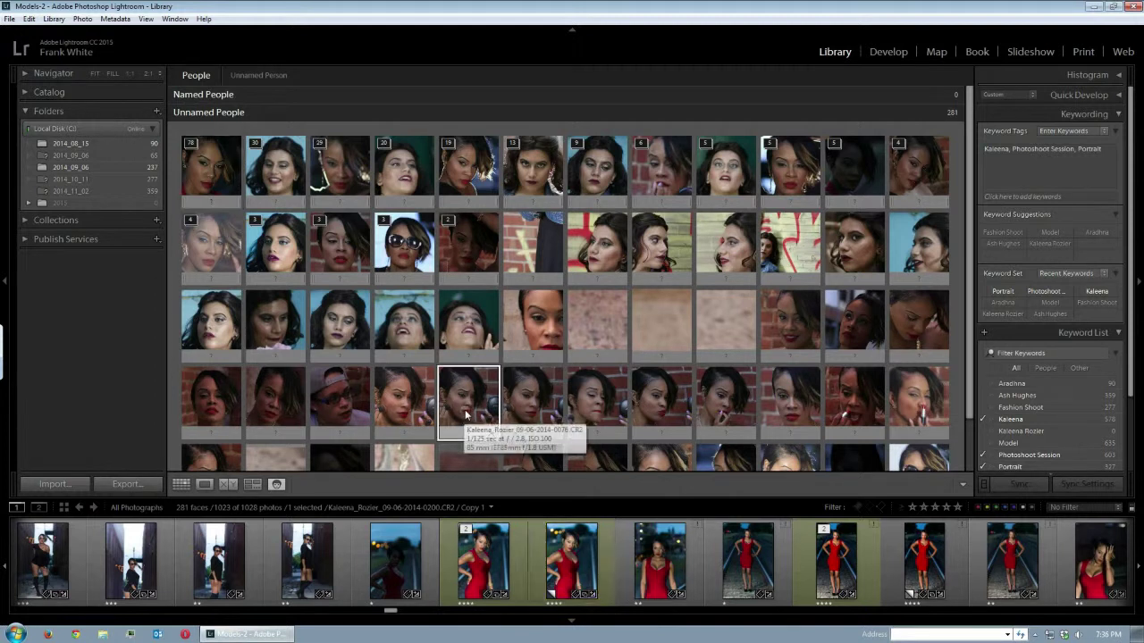
{"action": "left_click", "coordinate": [517, 407]}
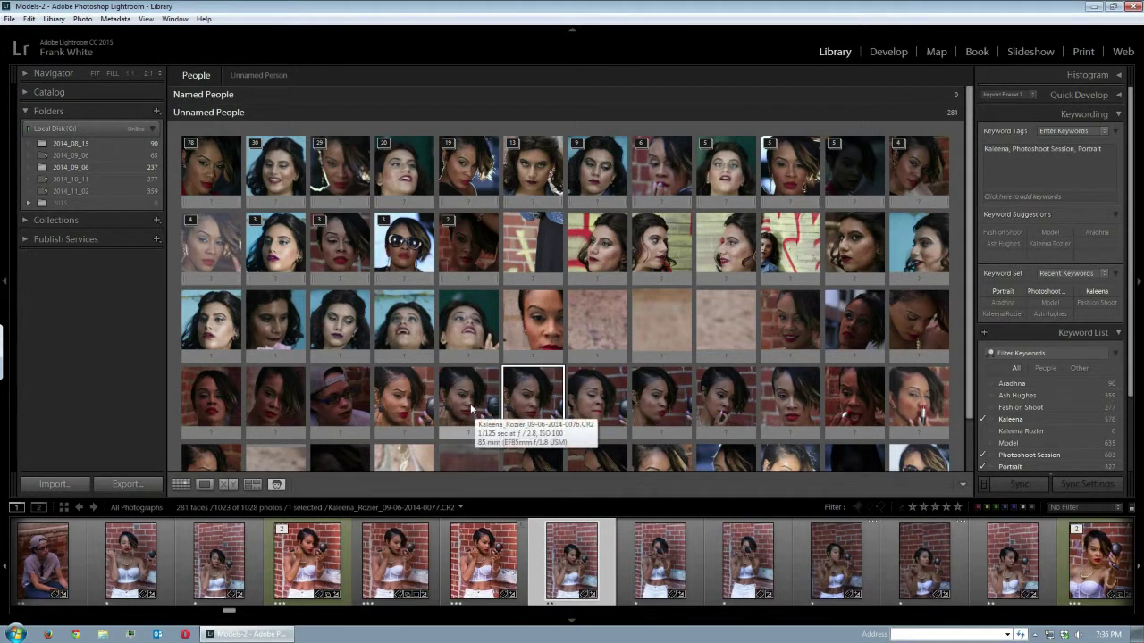
{"action": "left_click", "coordinate": [472, 409]}
{"action": "key", "text": "Right"}
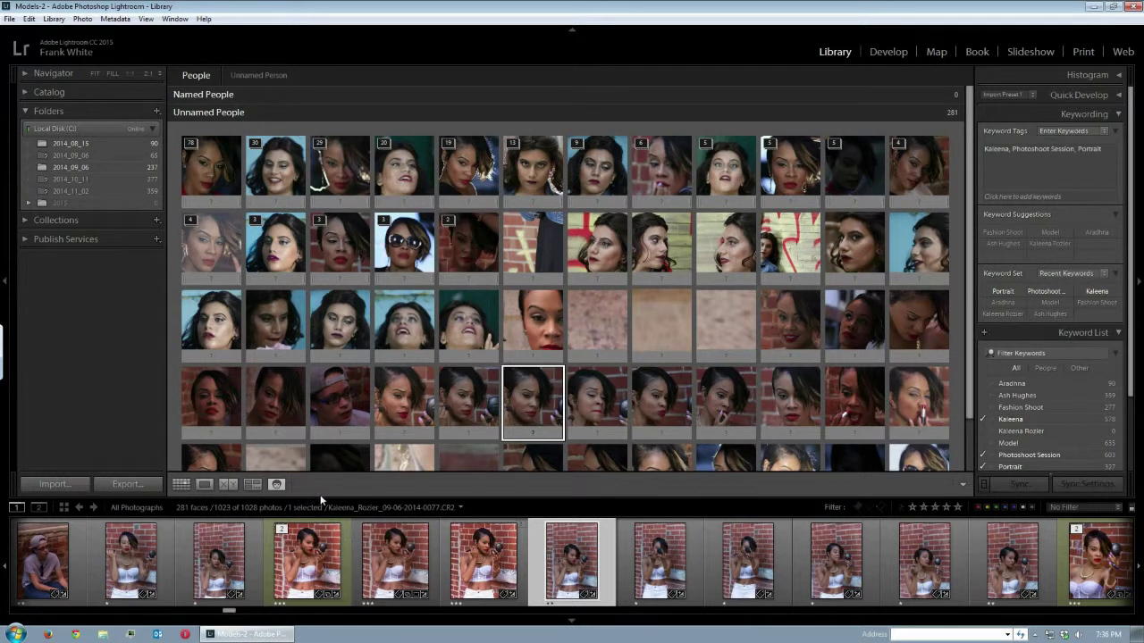
- Open the blank-wall face in the middle of the third row to inspect its detected face regions, and return to People view
{"action": "left_click", "coordinate": [277, 485]}
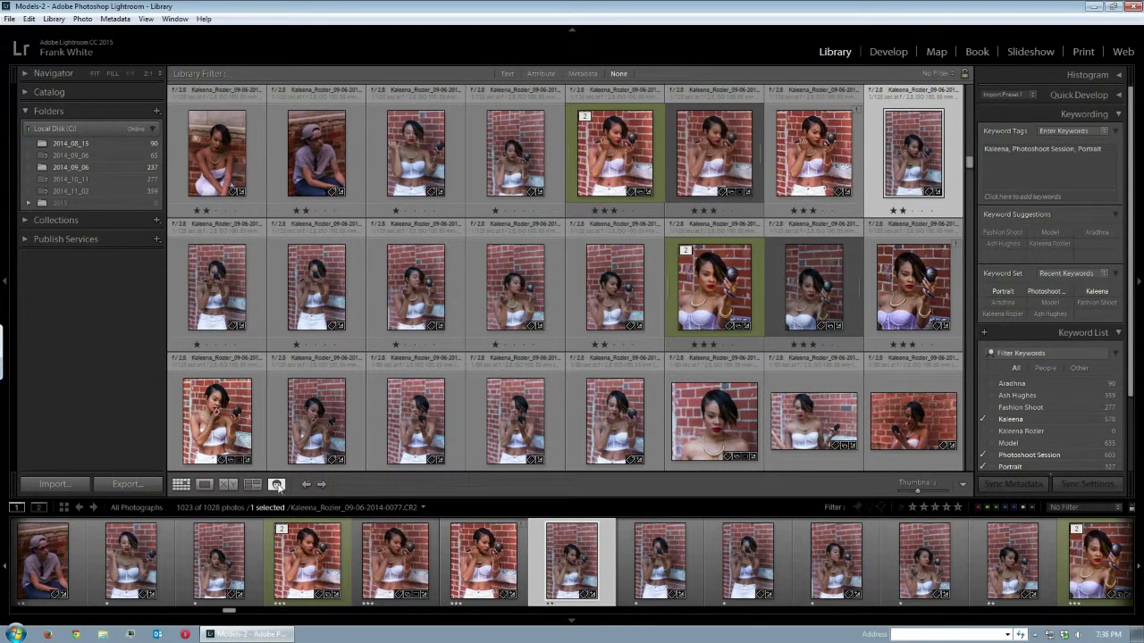
{"action": "left_click", "coordinate": [276, 486]}
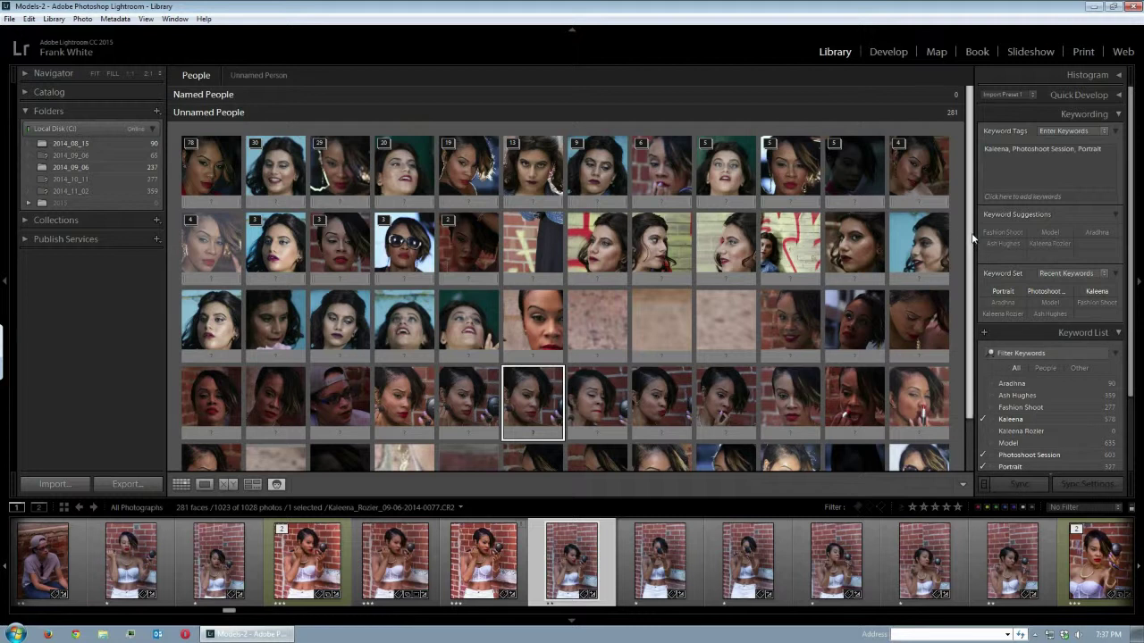
{"action": "scroll", "coordinate": [973, 237], "scroll_direction": "down", "scroll_amount": 2}
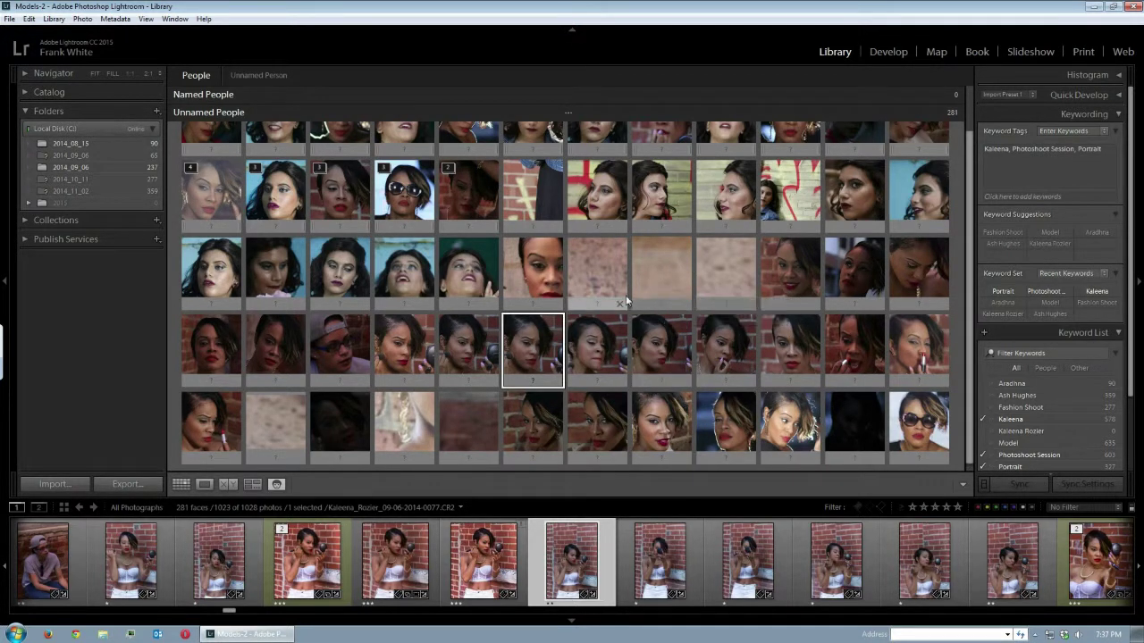
{"action": "double_click", "coordinate": [670, 276]}
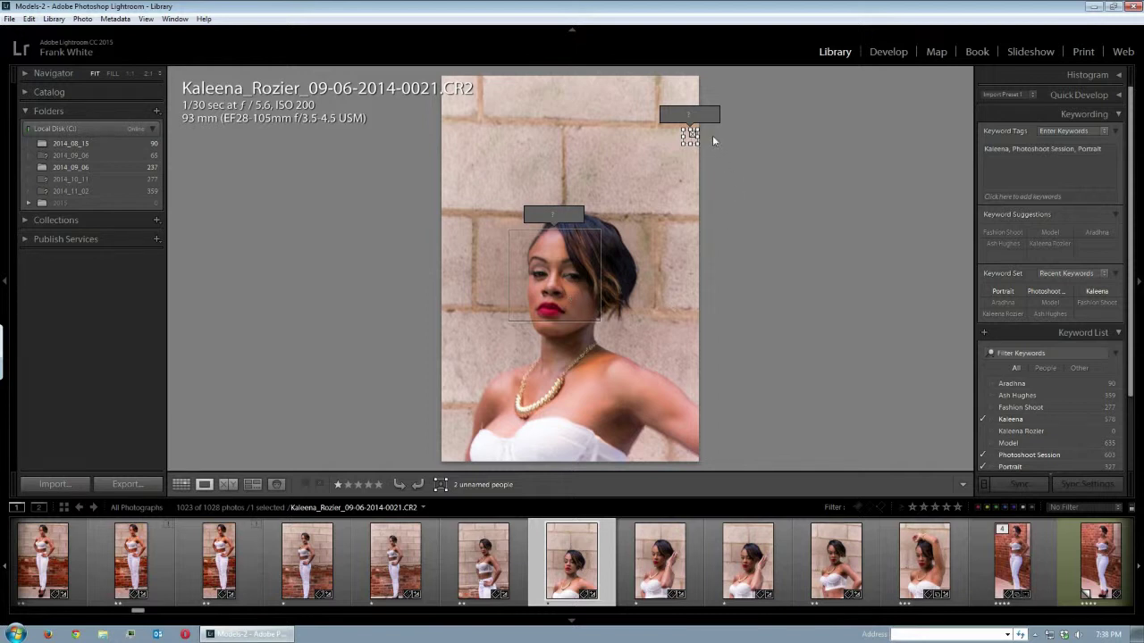
{"action": "left_click", "coordinate": [276, 486]}
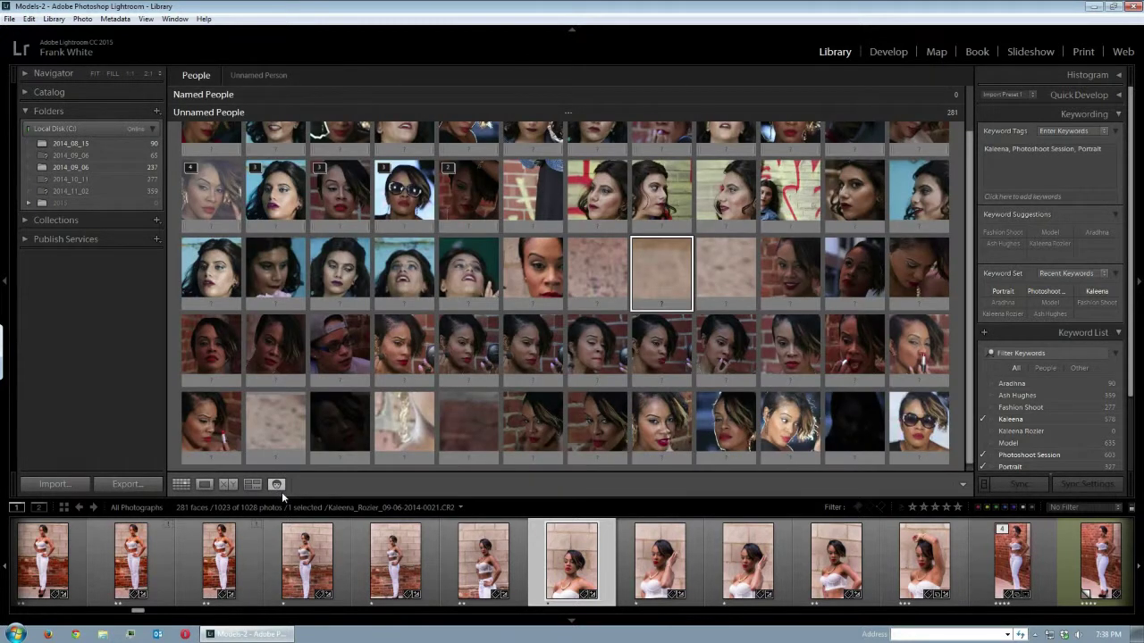
- Limit the keyword list to People keywords
{"action": "scroll", "coordinate": [973, 223], "scroll_direction": "up", "scroll_amount": 2}
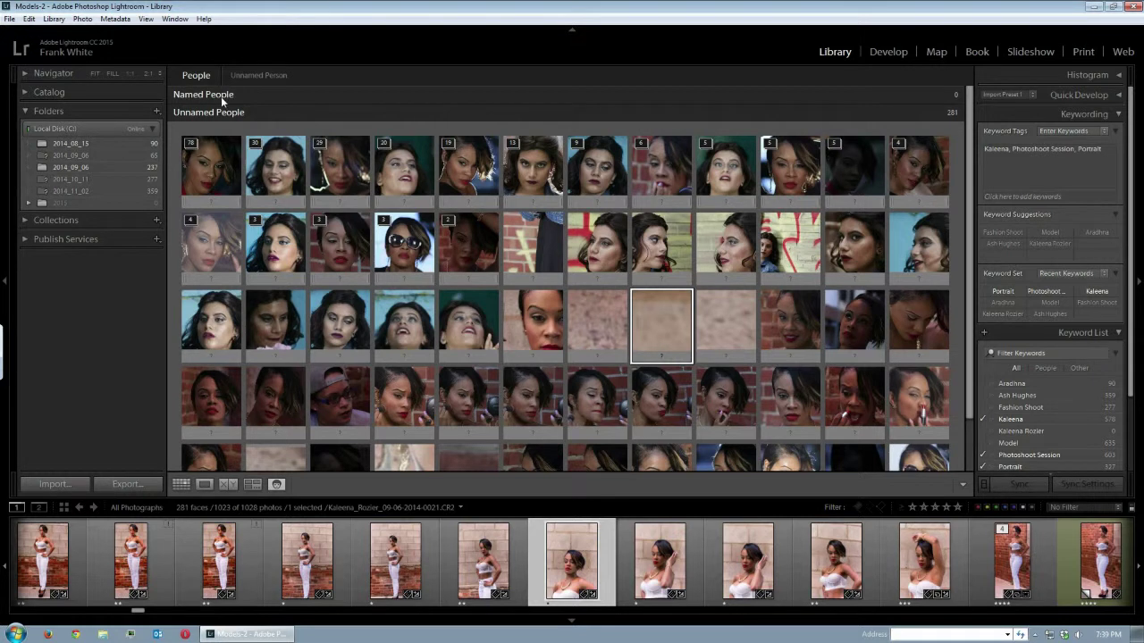
{"action": "left_click", "coordinate": [1042, 368]}
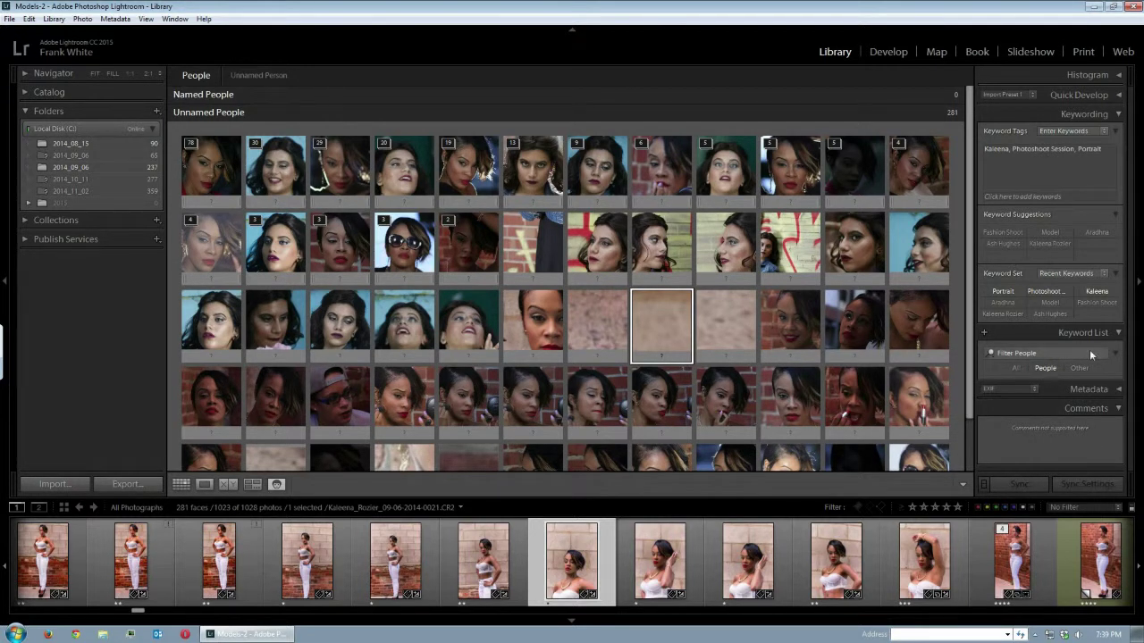
{"action": "left_click", "coordinate": [1017, 368]}
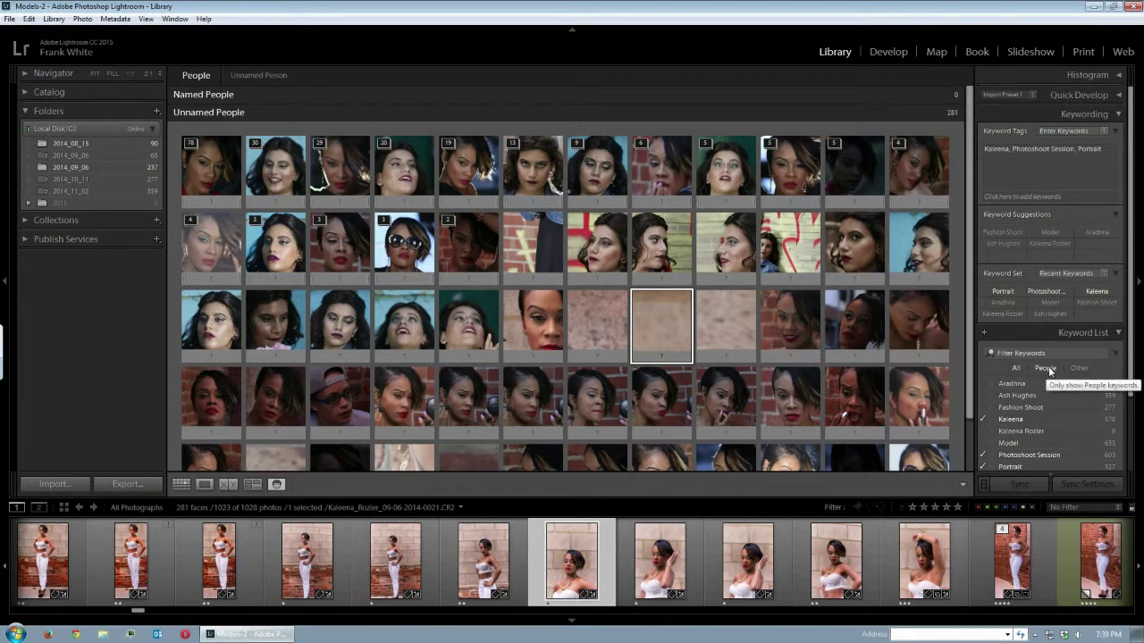
{"action": "left_click", "coordinate": [1045, 368]}
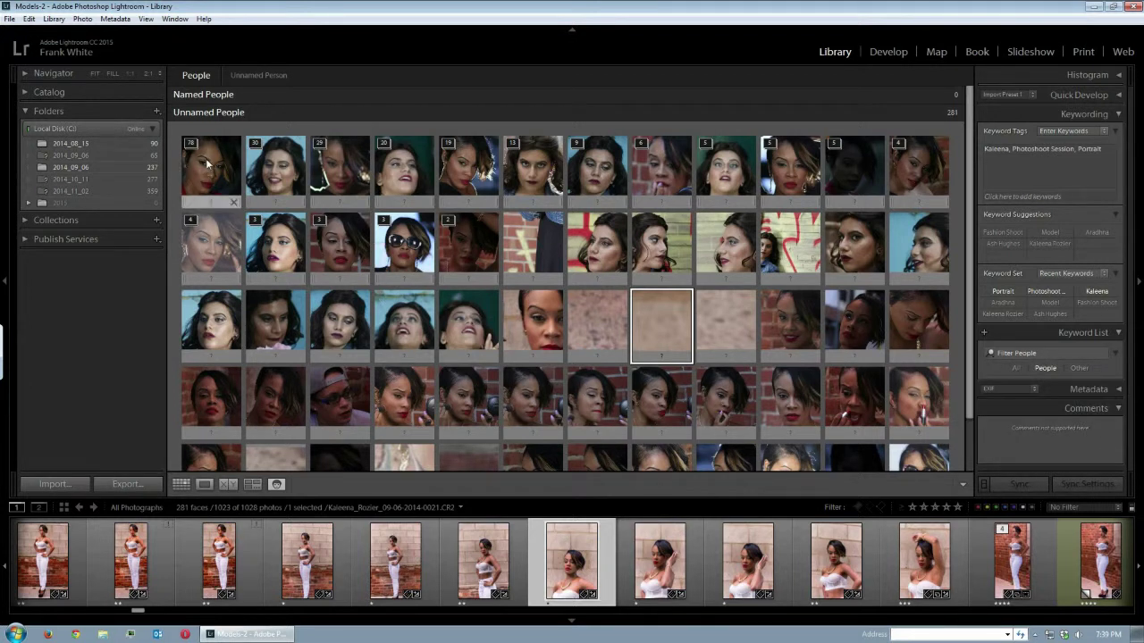
- Name the first unnamed face stack with the model's first name
{"action": "left_click", "coordinate": [212, 203]}
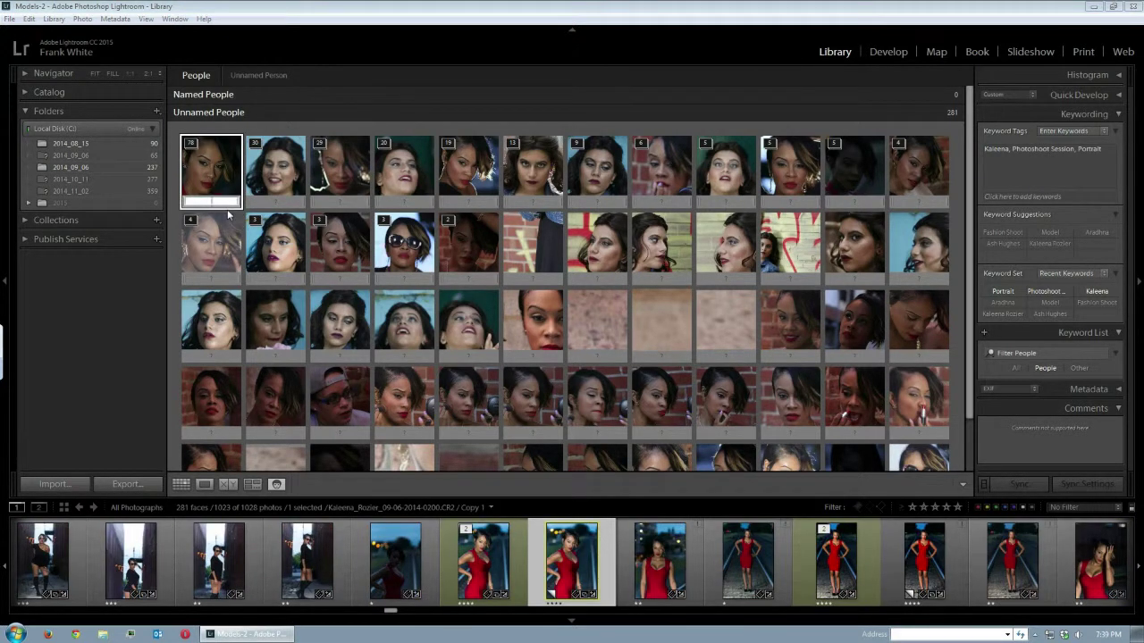
{"action": "type", "text": "Kaleena"}
{"action": "key", "text": "Return"}
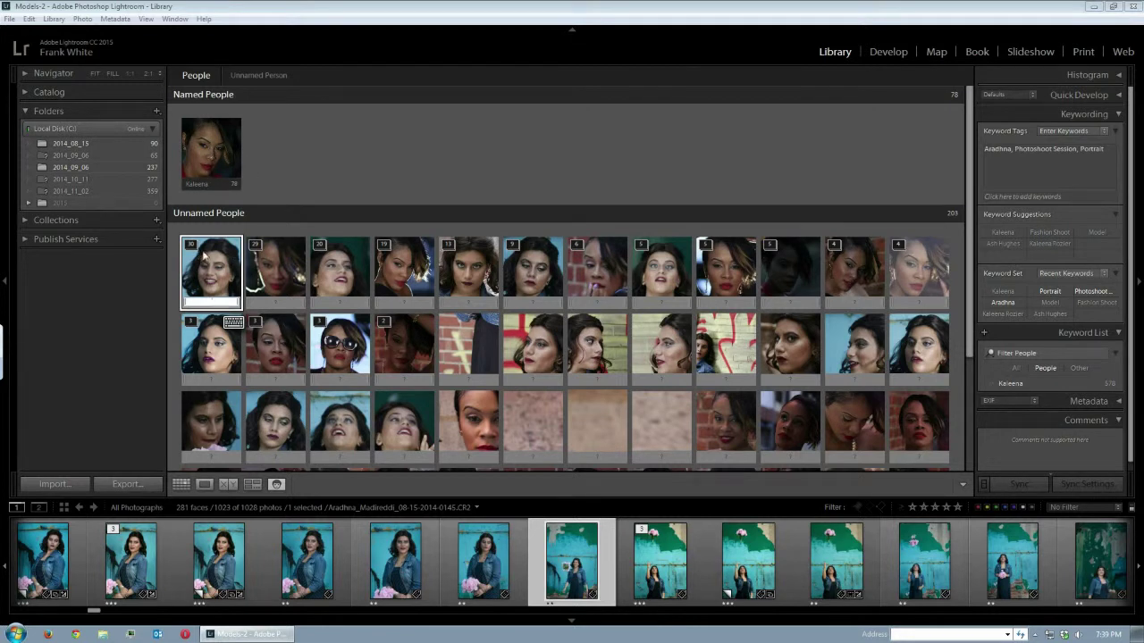
- Filter the library to photos carrying the named person's keyword, and list all keyword types again
{"action": "left_click", "coordinate": [218, 150]}
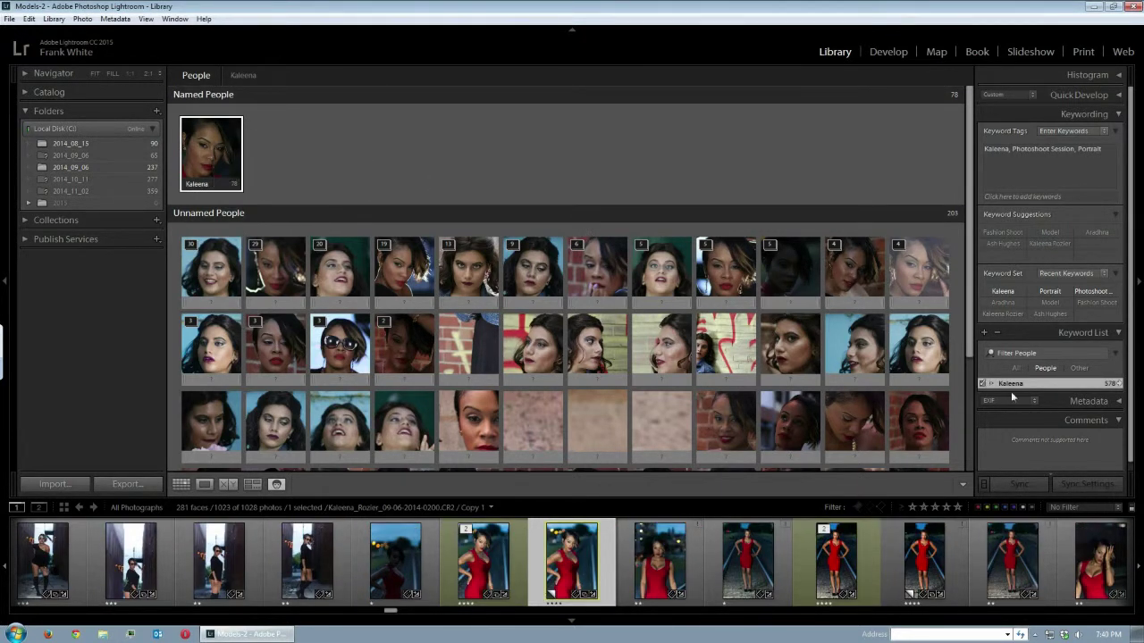
{"action": "left_click", "coordinate": [1118, 385]}
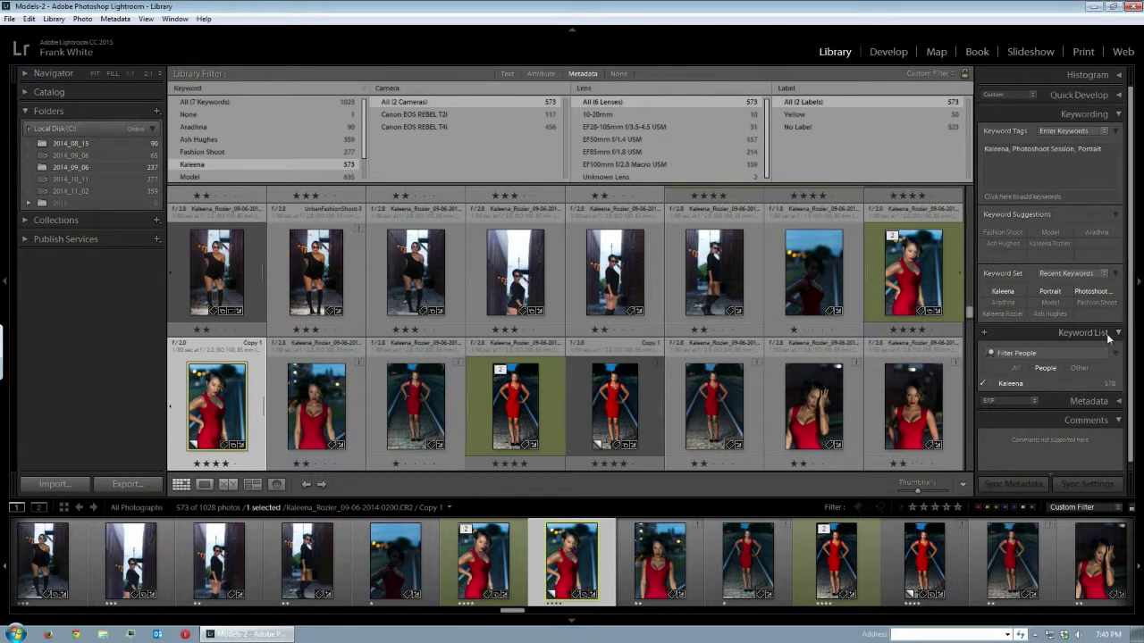
{"action": "left_click", "coordinate": [1023, 372]}
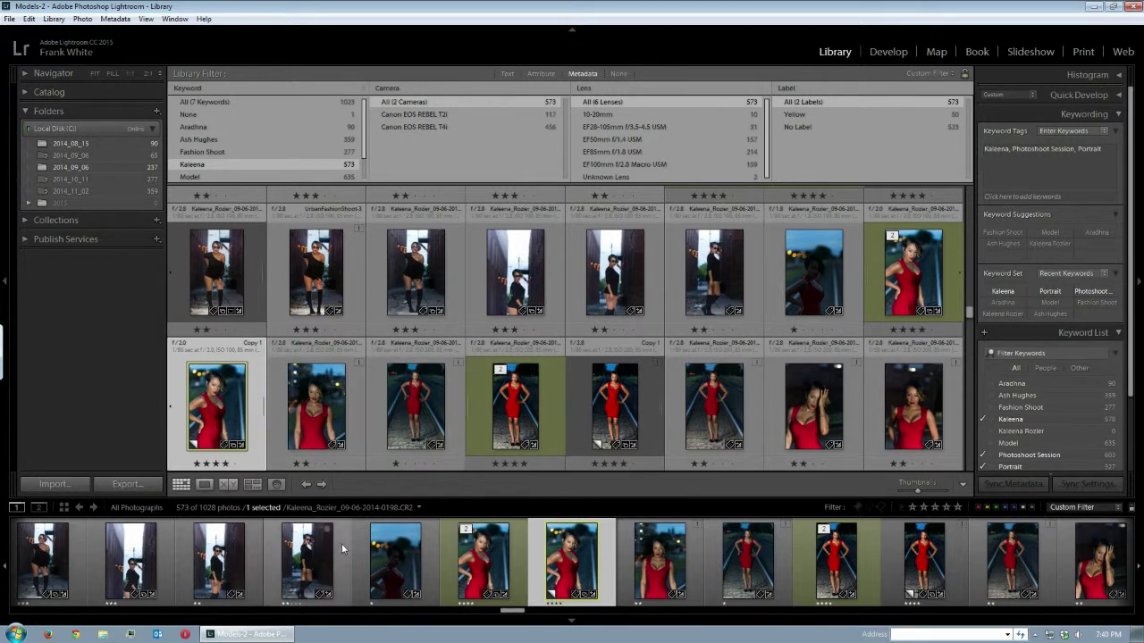
- Review the filtered photos' faces in People view, check them in the grid, and return to People view
{"action": "left_click", "coordinate": [277, 484]}
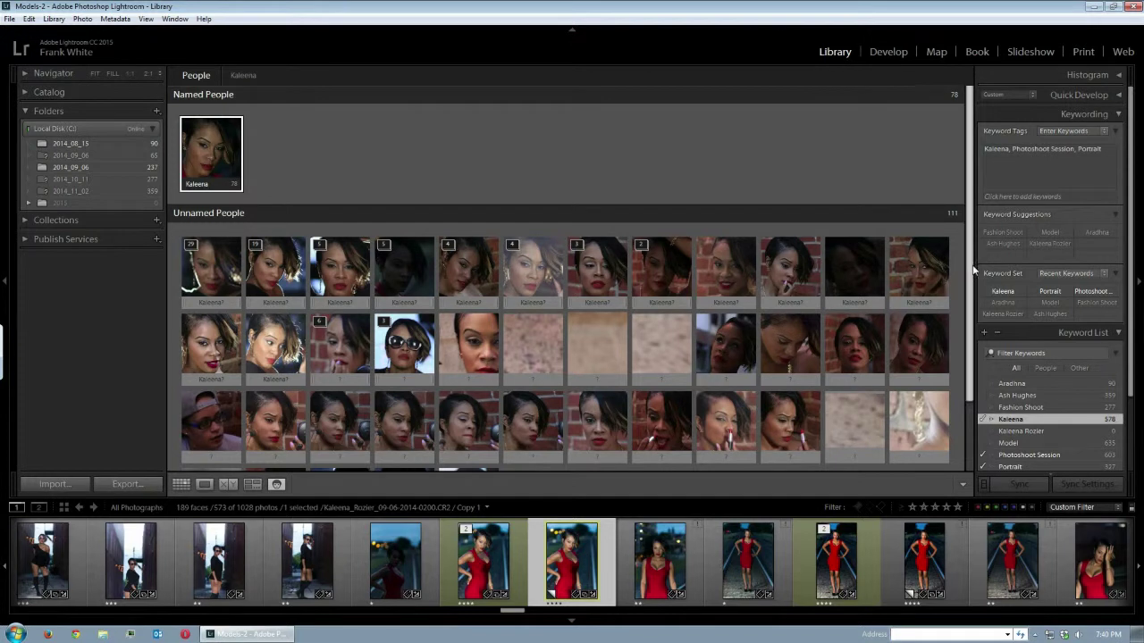
{"action": "mouse_move", "coordinate": [972, 270]}
{"action": "left_mouse_down"}
{"action": "mouse_move", "coordinate": [975, 345]}
{"action": "mouse_move", "coordinate": [980, 288]}
{"action": "left_mouse_up"}
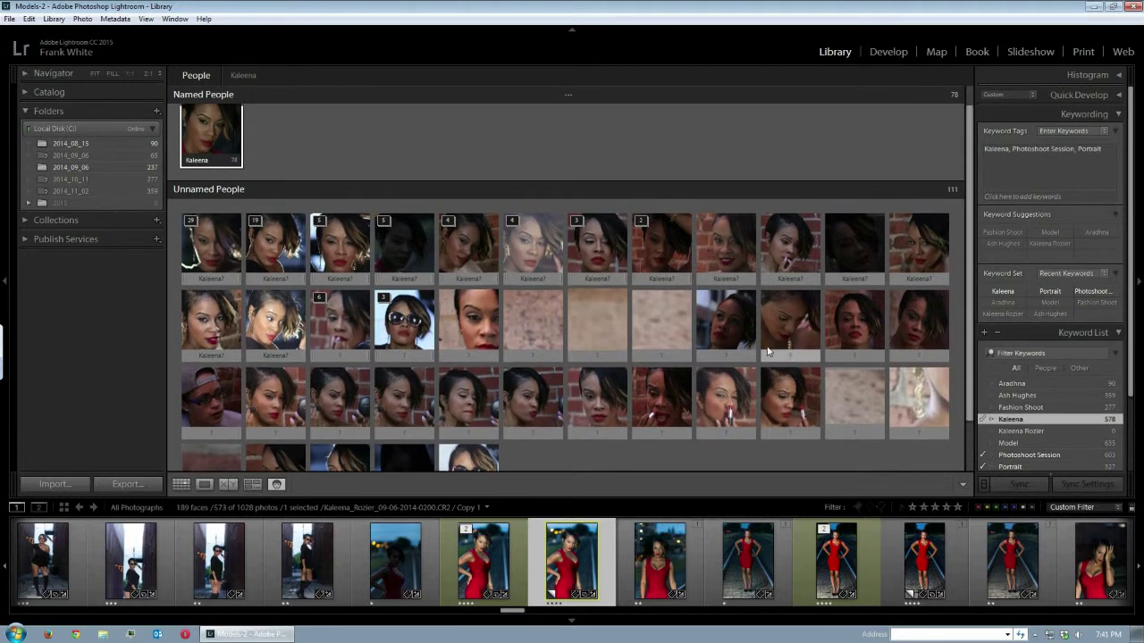
{"action": "left_click", "coordinate": [181, 484]}
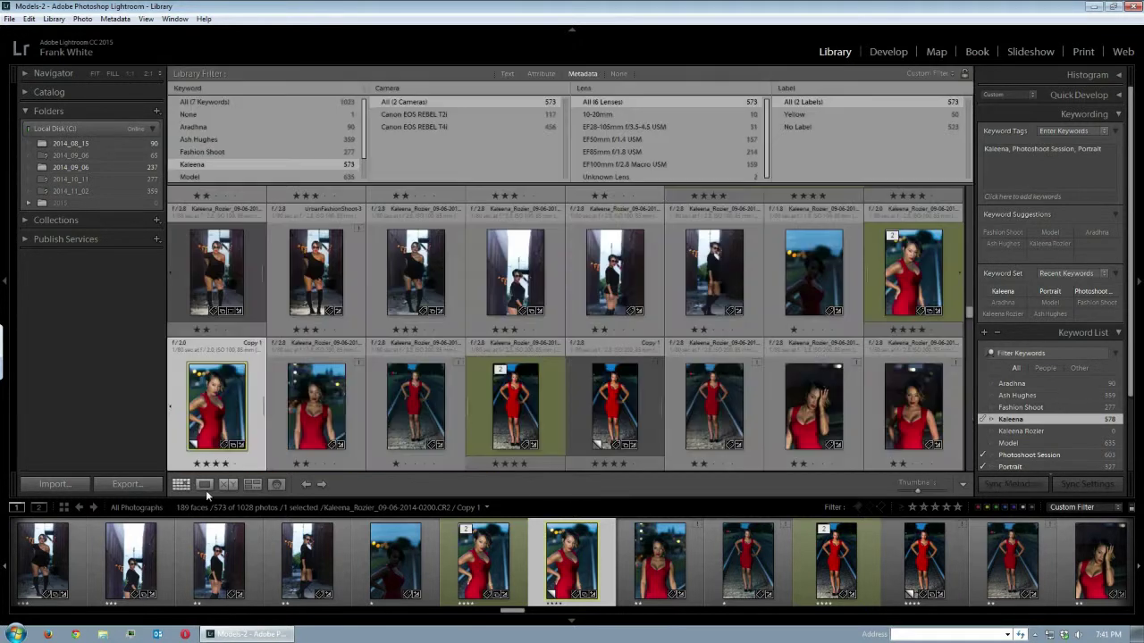
{"action": "left_click", "coordinate": [278, 483]}
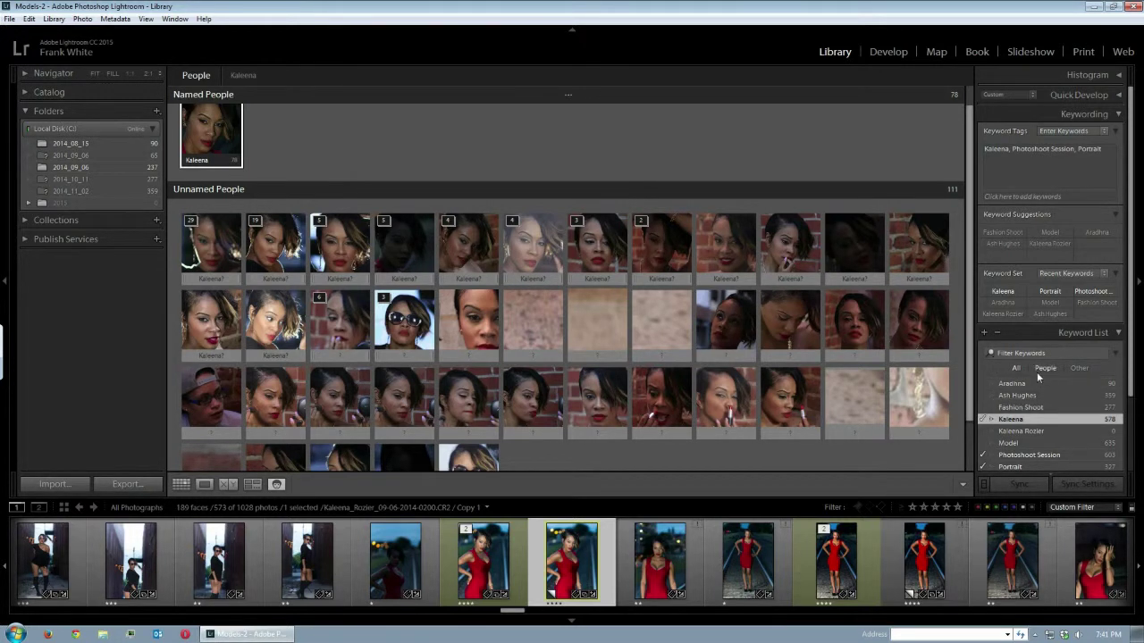
- Remove the person's name keyword from the selected named face stack
{"action": "left_click", "coordinate": [983, 419]}
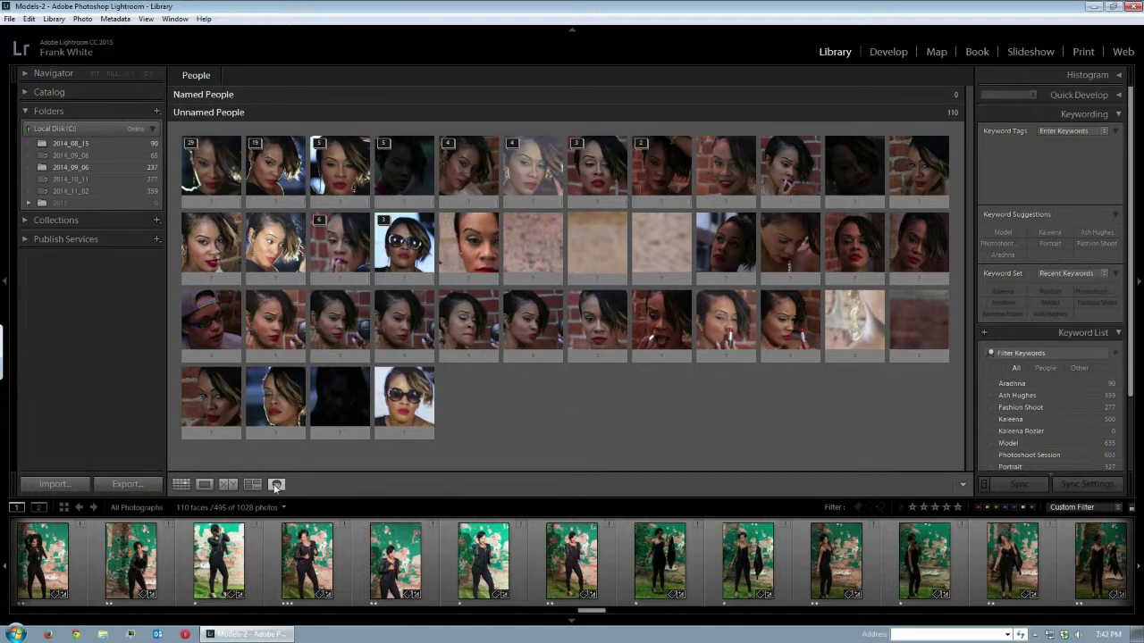
- Check the filtered photos' faces in People view and the grid, listing only person keywords before listing all types again
{"action": "left_click", "coordinate": [276, 486]}
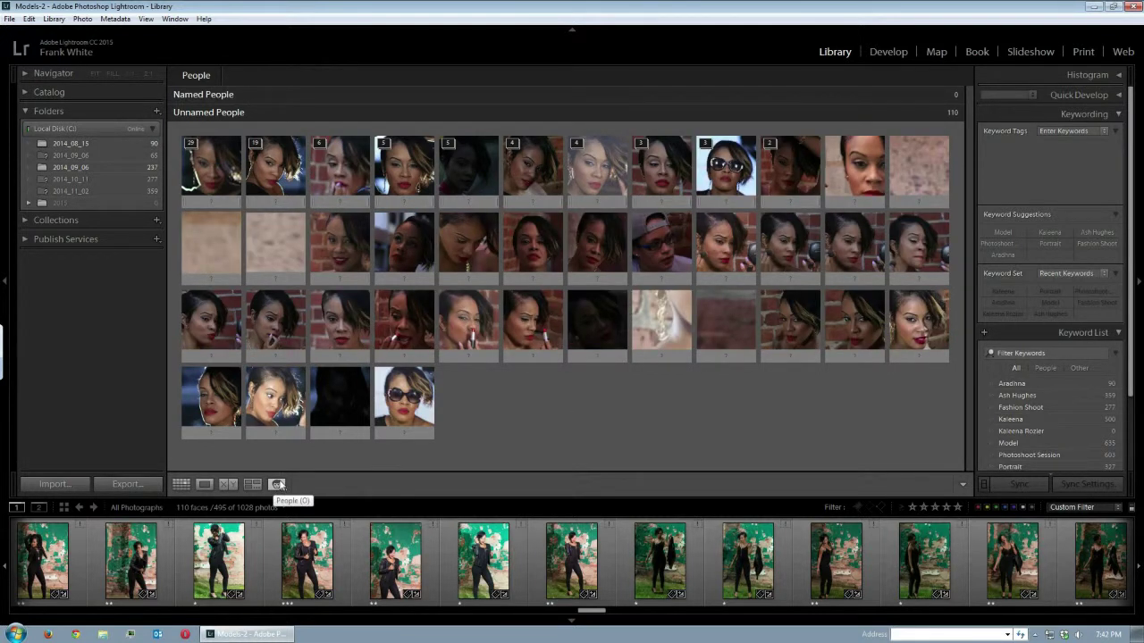
{"action": "left_click", "coordinate": [277, 485]}
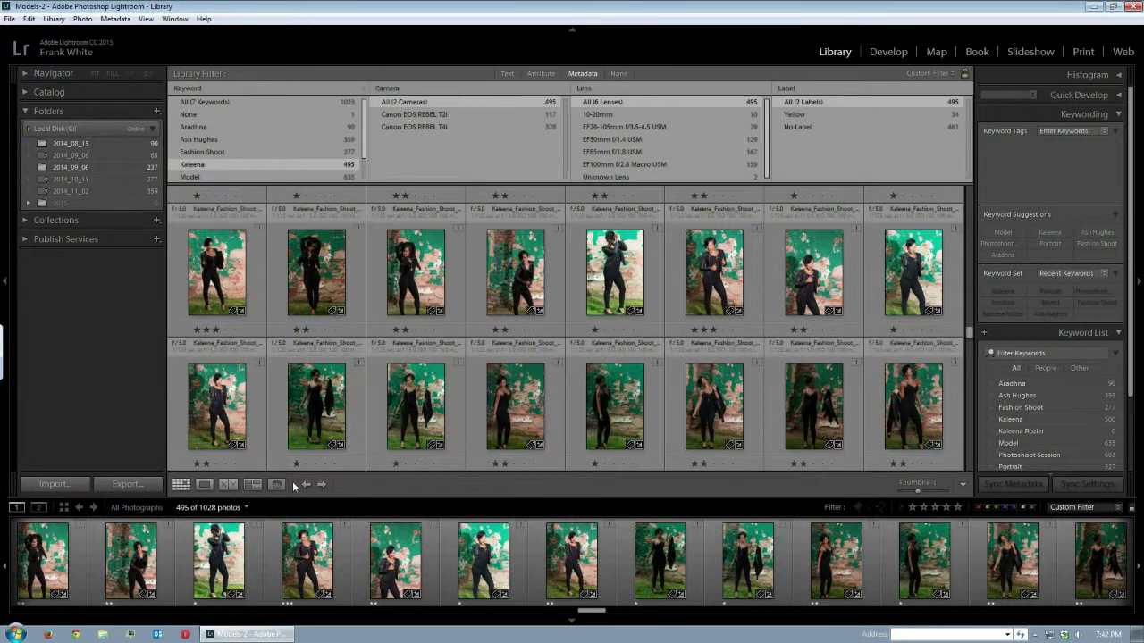
{"action": "left_click", "coordinate": [276, 485]}
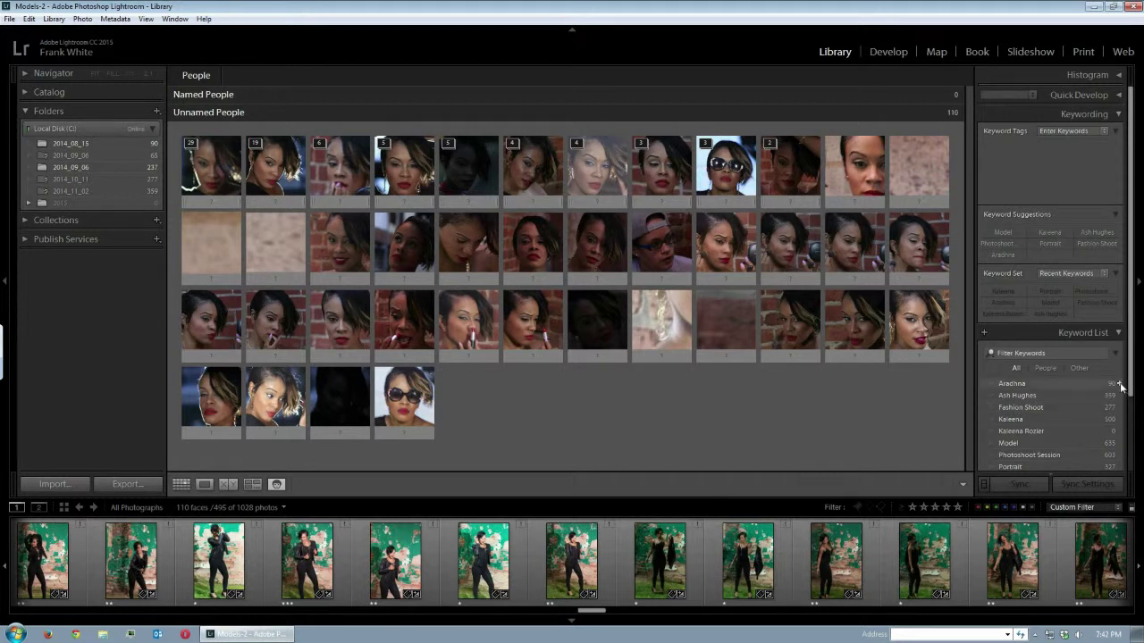
{"action": "left_click", "coordinate": [1045, 368]}
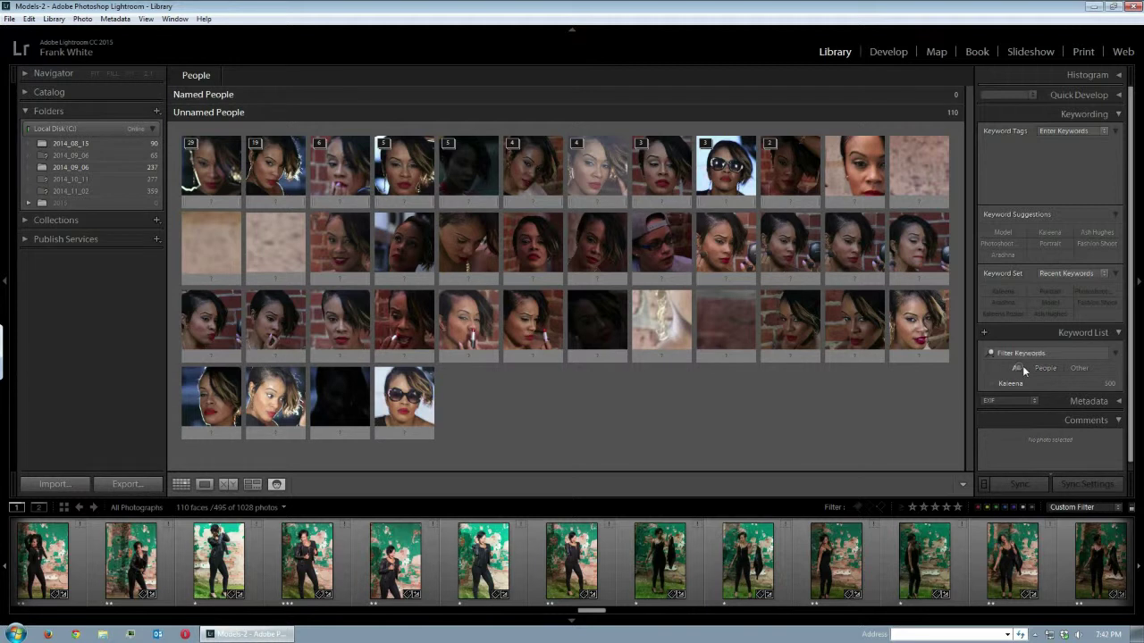
{"action": "left_click", "coordinate": [1022, 365]}
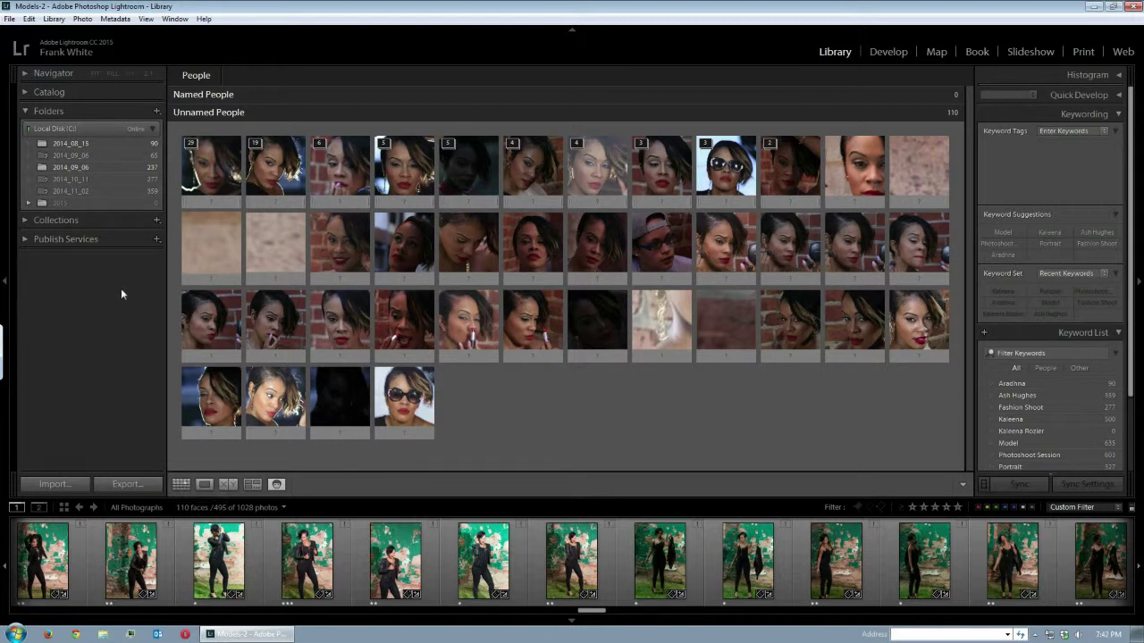
- Broaden the grid's metadata filter to all keywords and show the resulting photos' faces in People view
{"action": "left_click", "coordinate": [180, 486]}
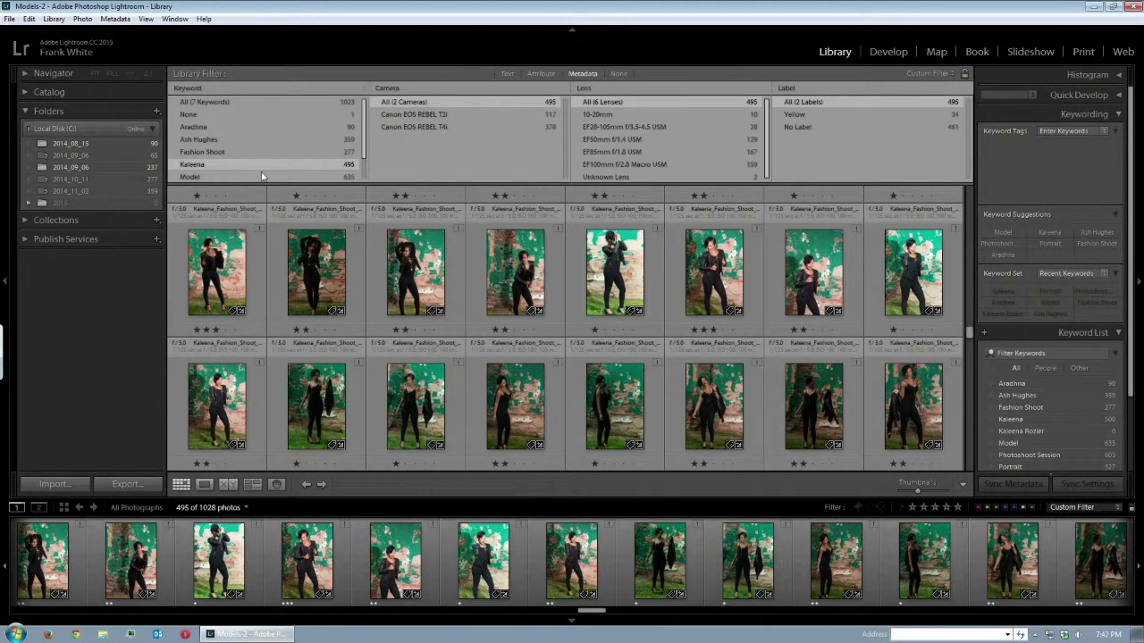
{"action": "left_click", "coordinate": [205, 101]}
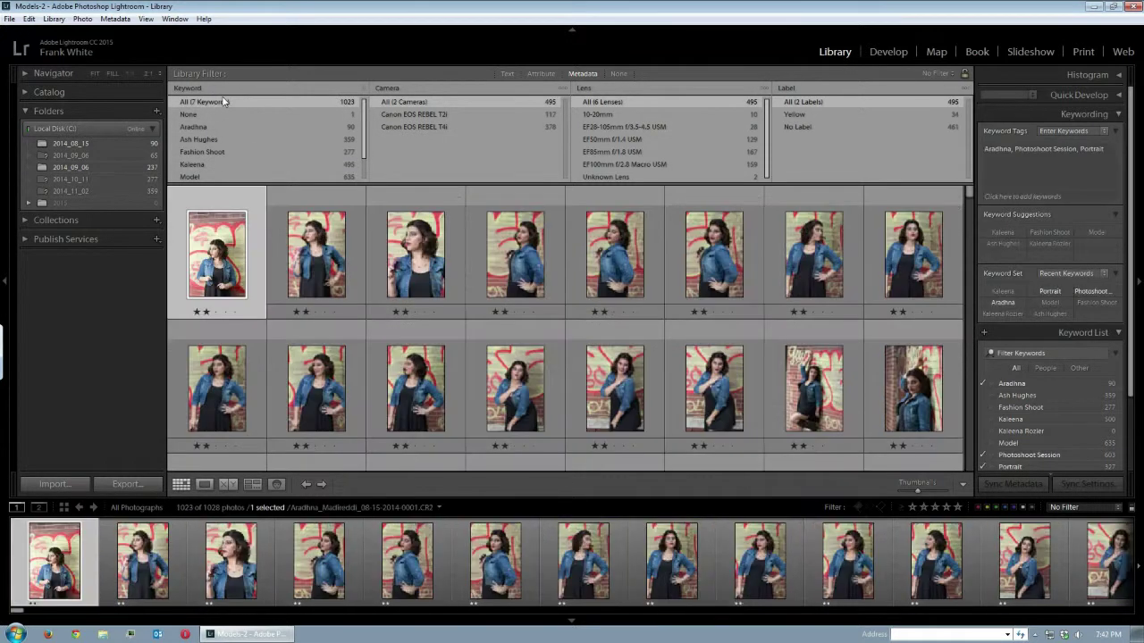
{"action": "key", "text": "j"}
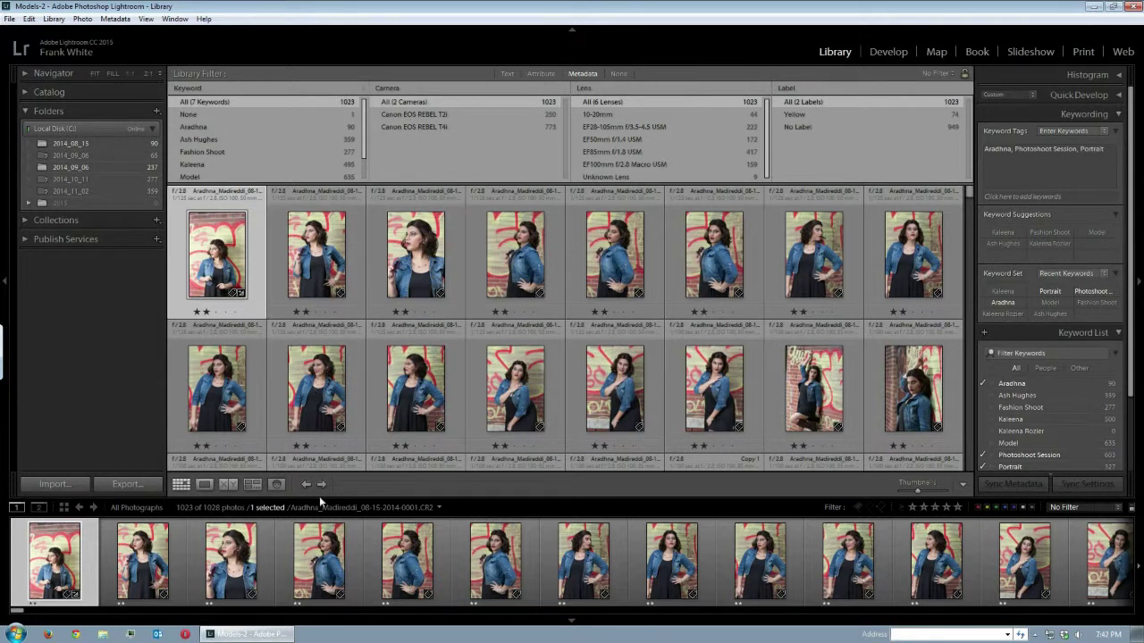
{"action": "left_click", "coordinate": [277, 485]}
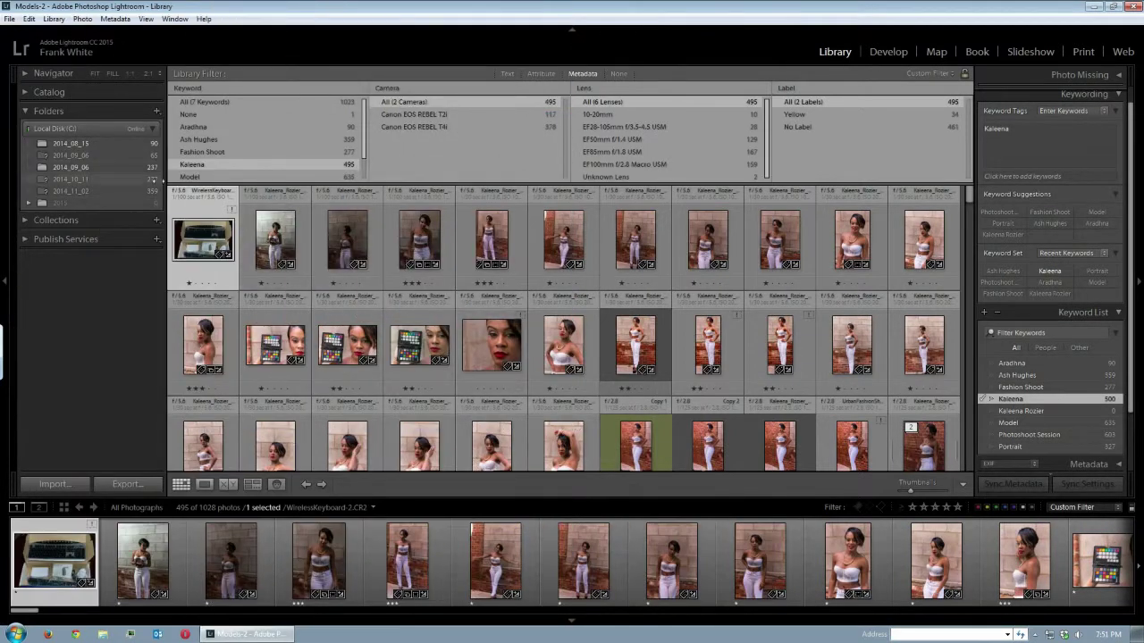
- Collapse the folder list, expand the catalog list, and compare the filtered photos in People view and the grid
{"action": "left_click", "coordinate": [277, 485]}
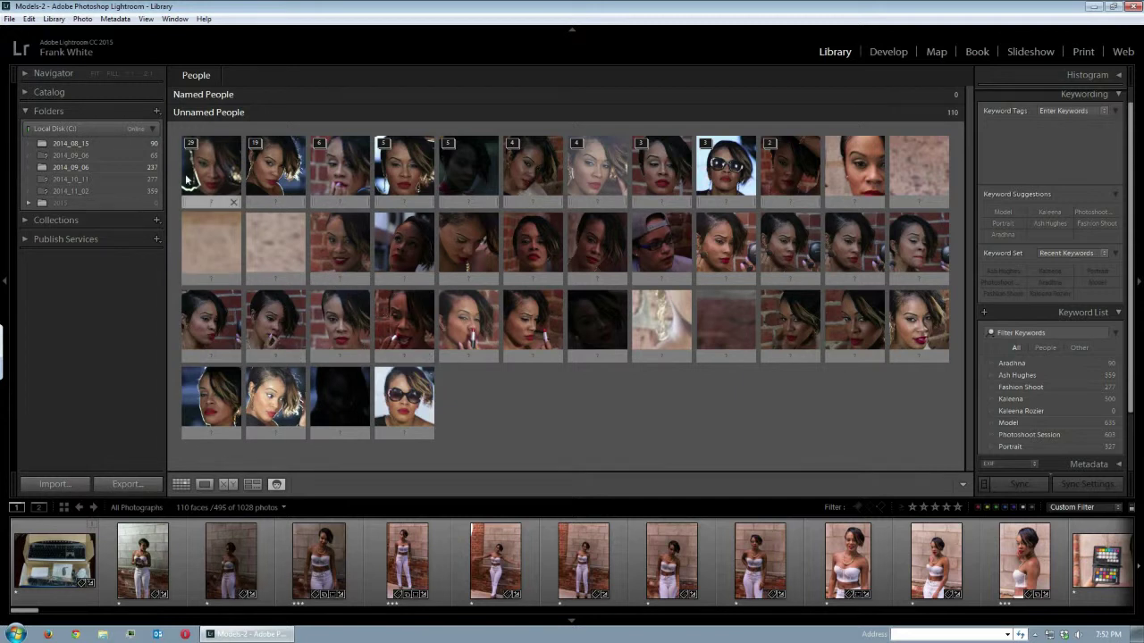
{"action": "left_click", "coordinate": [26, 110]}
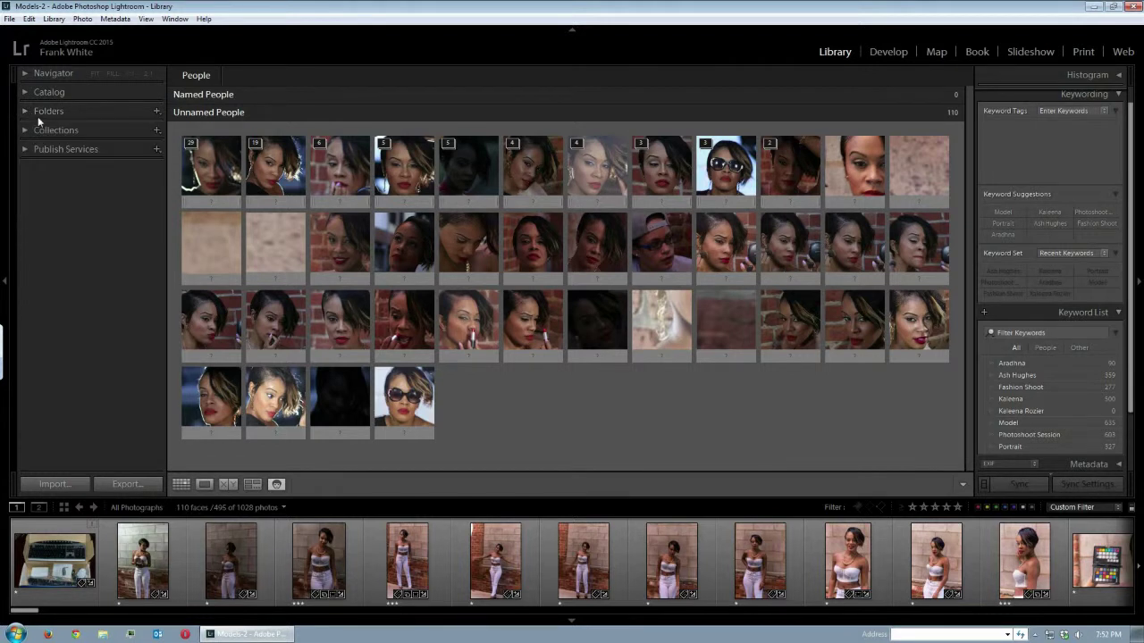
{"action": "left_click", "coordinate": [25, 92]}
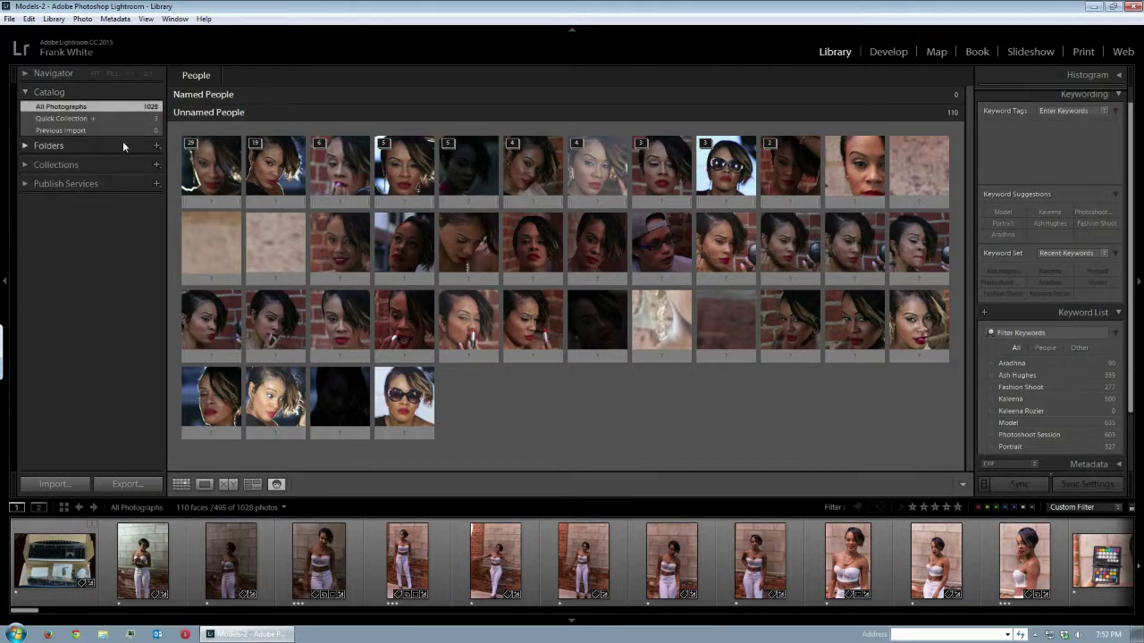
{"action": "left_click", "coordinate": [181, 483]}
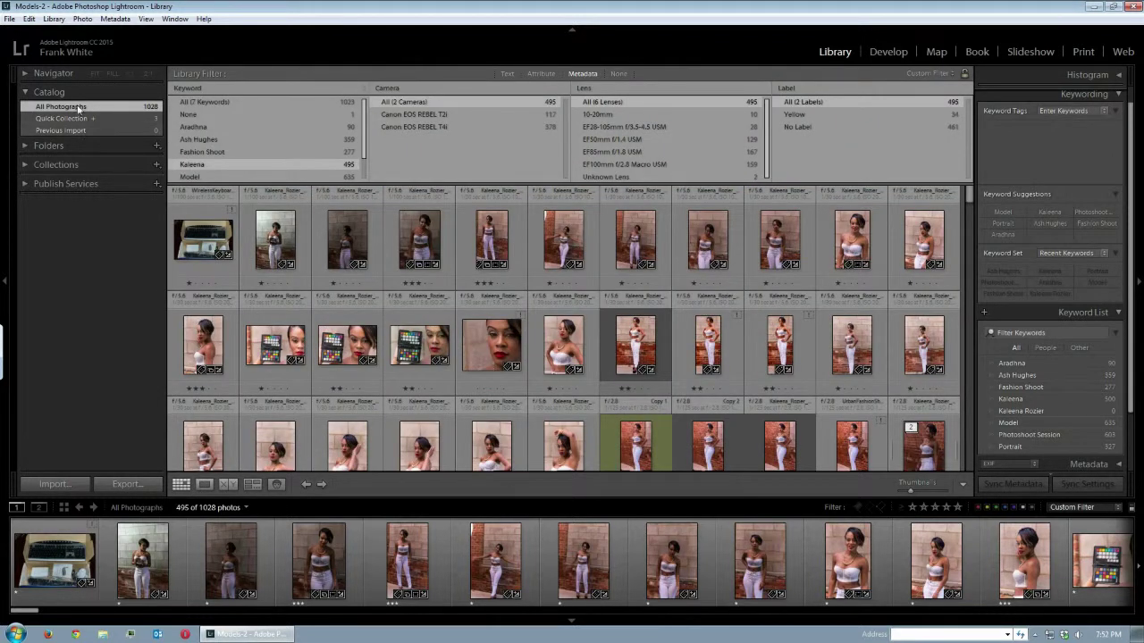
{"action": "left_click", "coordinate": [276, 483]}
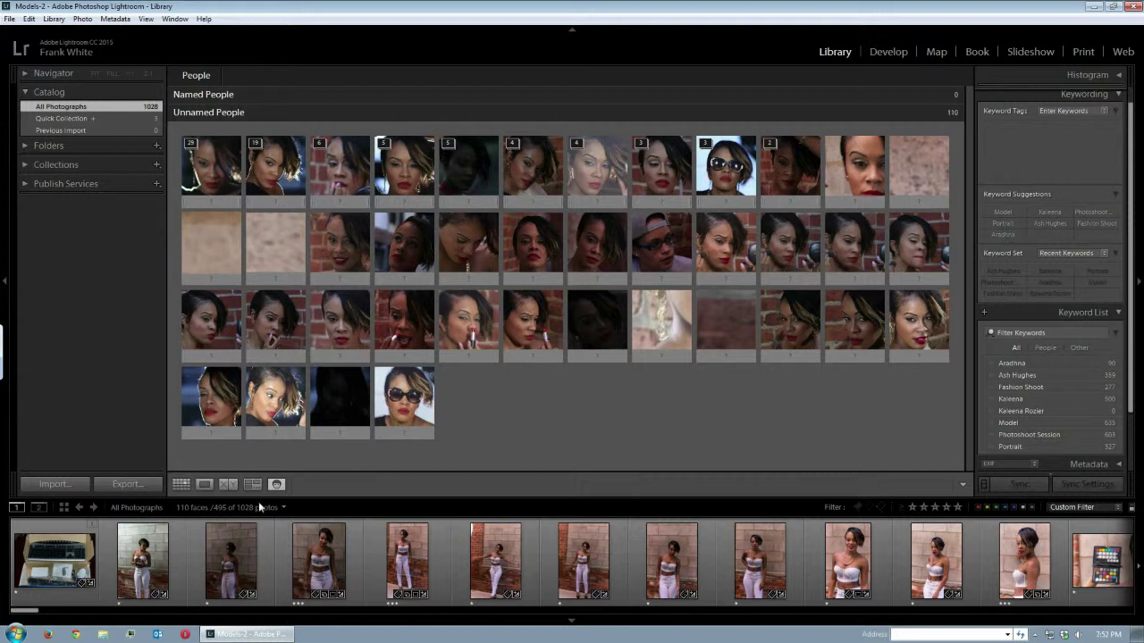
- Set the library filter to None in the grid and show the photos' faces in People view
{"action": "key", "text": "g"}
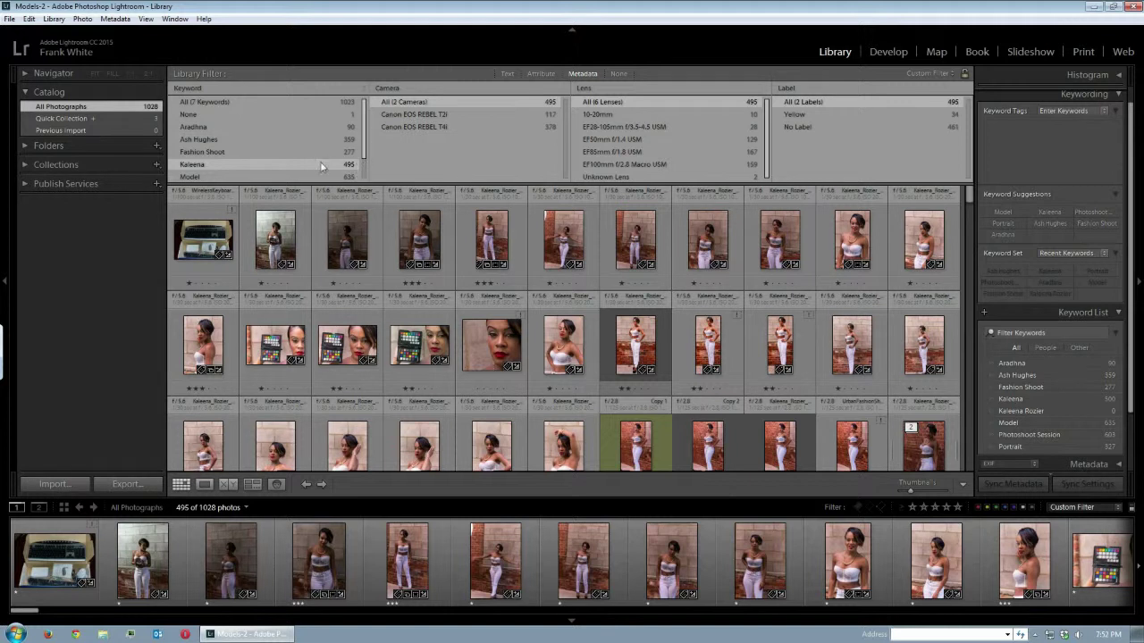
{"action": "left_click", "coordinate": [618, 74]}
{"action": "left_click", "coordinate": [204, 139]}
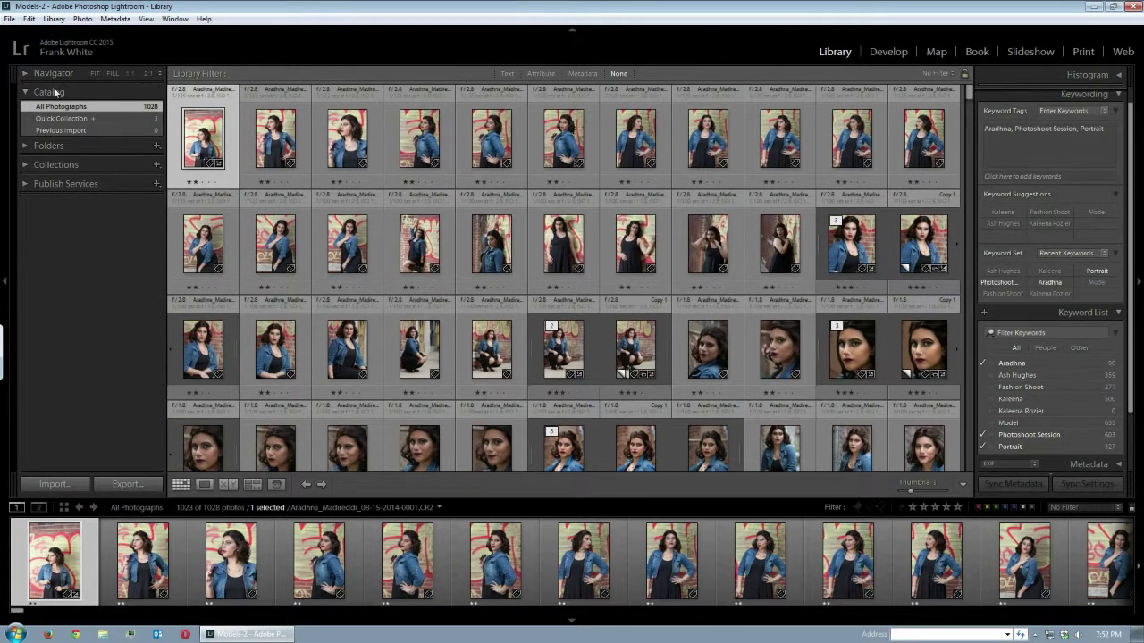
{"action": "left_click", "coordinate": [277, 485]}
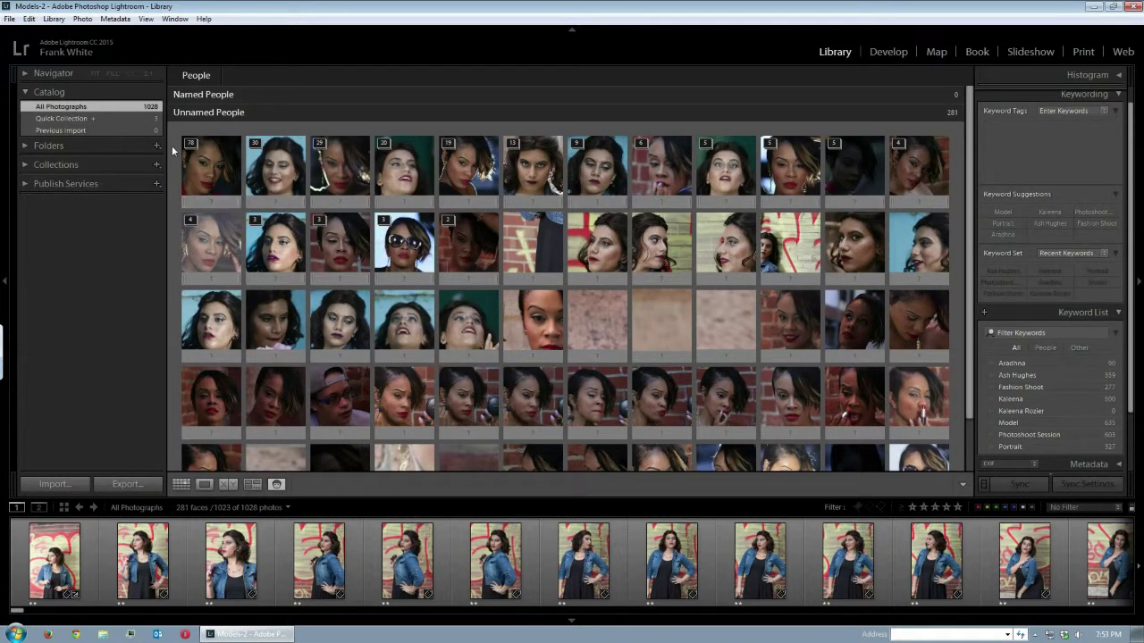
- Name the first unnamed face stack with the model's first name
{"action": "left_click", "coordinate": [214, 201]}
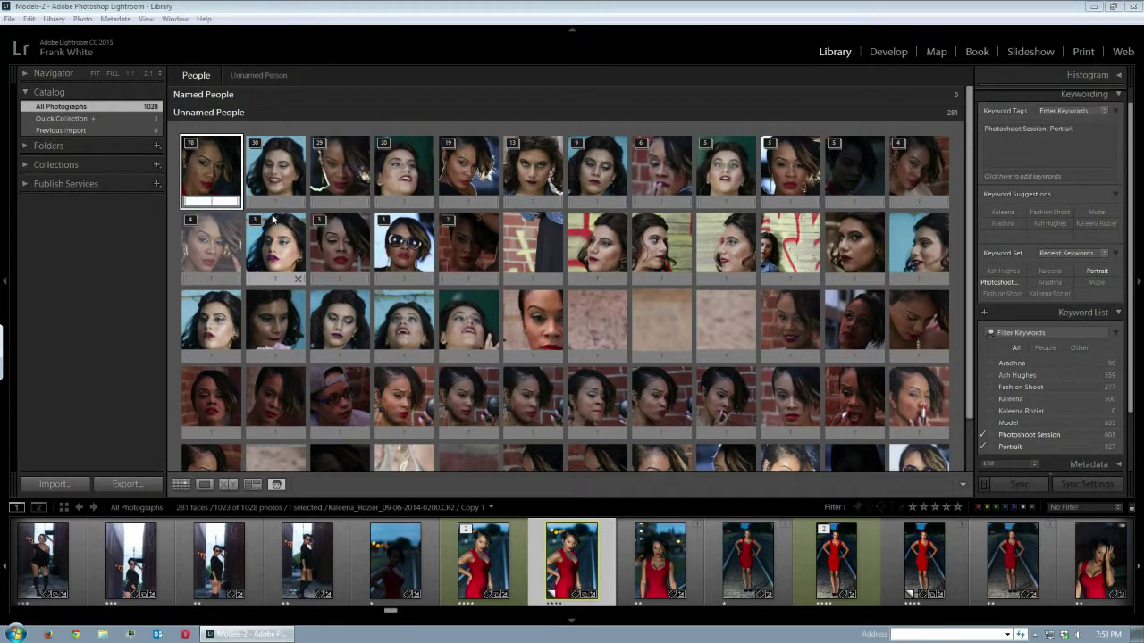
{"action": "type", "text": "Kaleena"}
{"action": "key", "text": "Return"}
{"action": "key", "text": "Return"}
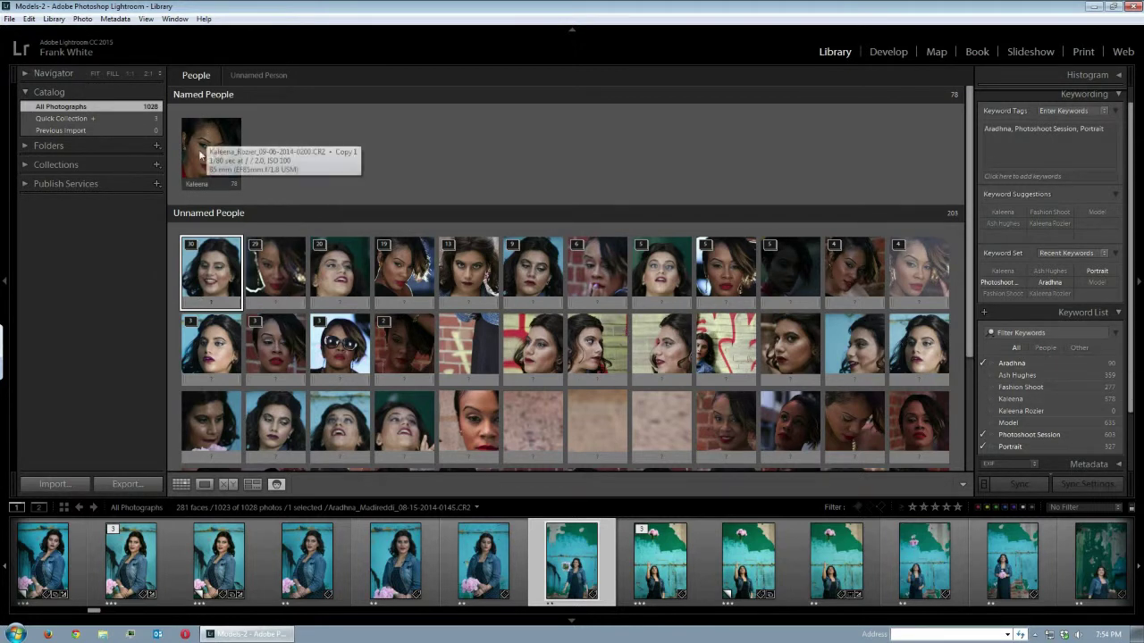
- Check the person keywords, list all types again, and delete the unused keyword holding the model's full name
{"action": "left_click", "coordinate": [1047, 349]}
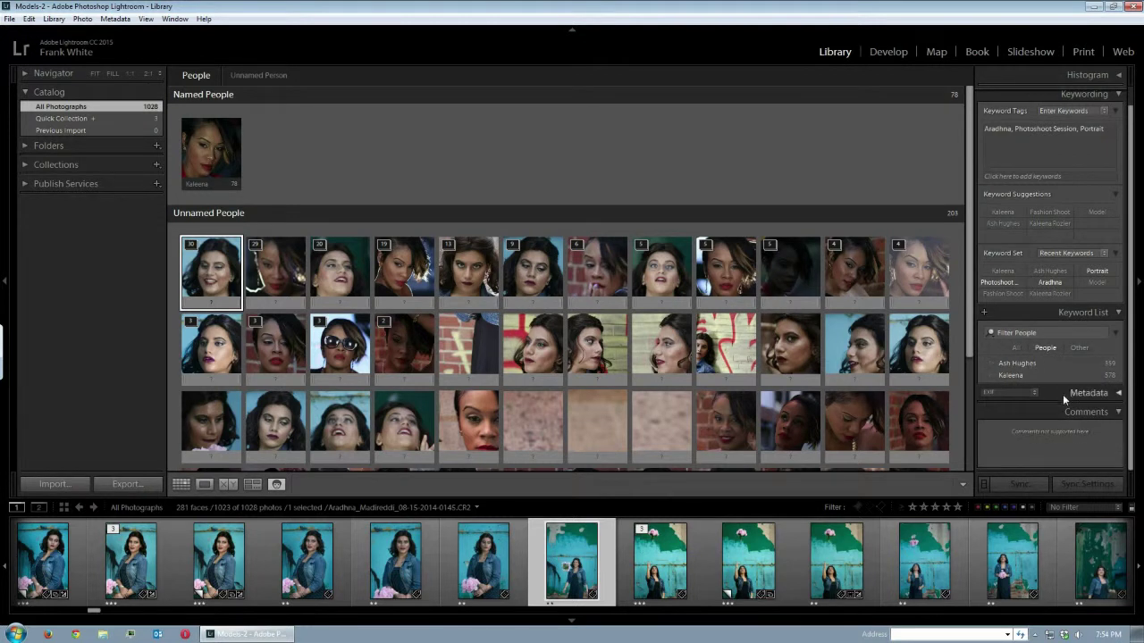
{"action": "mouse_move", "coordinate": [1115, 379]}
{"action": "left_click", "coordinate": [1023, 349]}
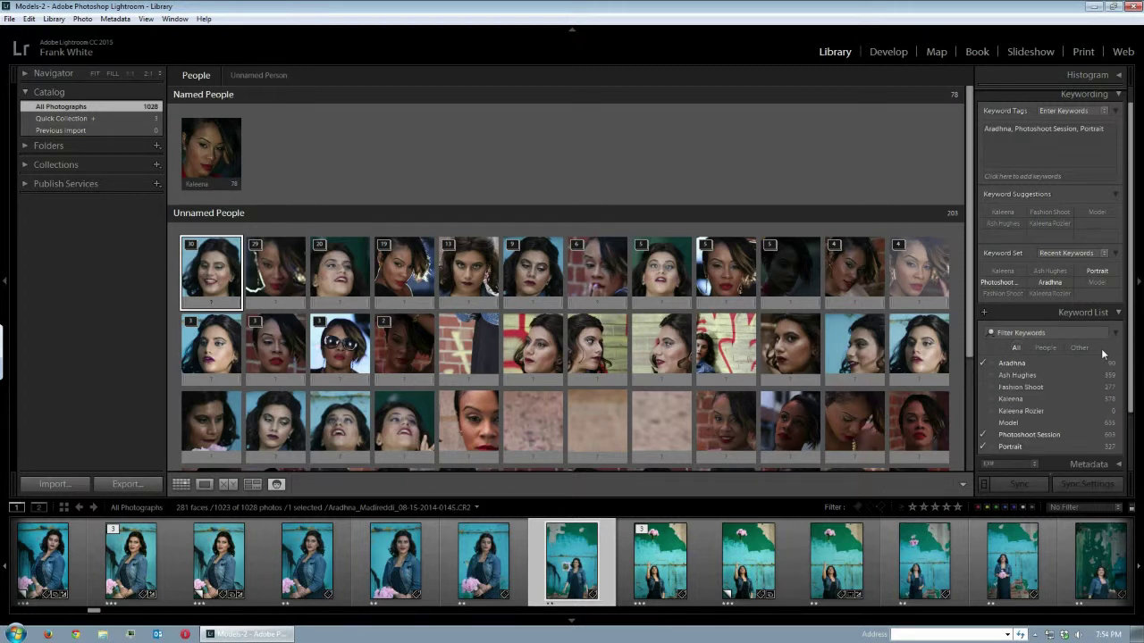
{"action": "right_click", "coordinate": [1041, 409]}
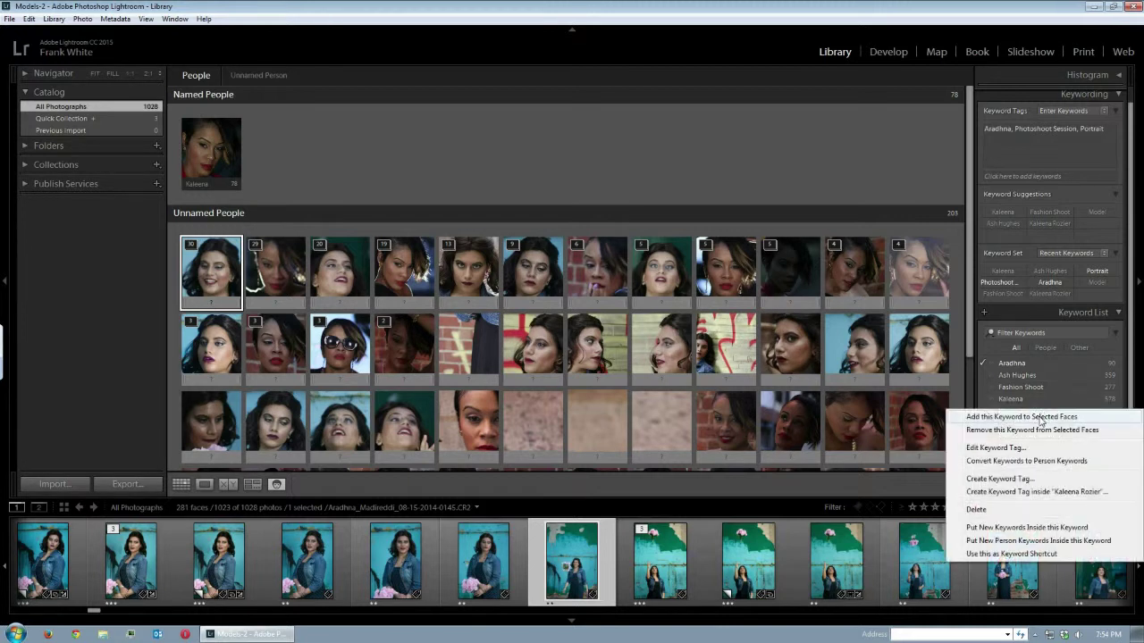
{"action": "left_click", "coordinate": [1010, 510]}
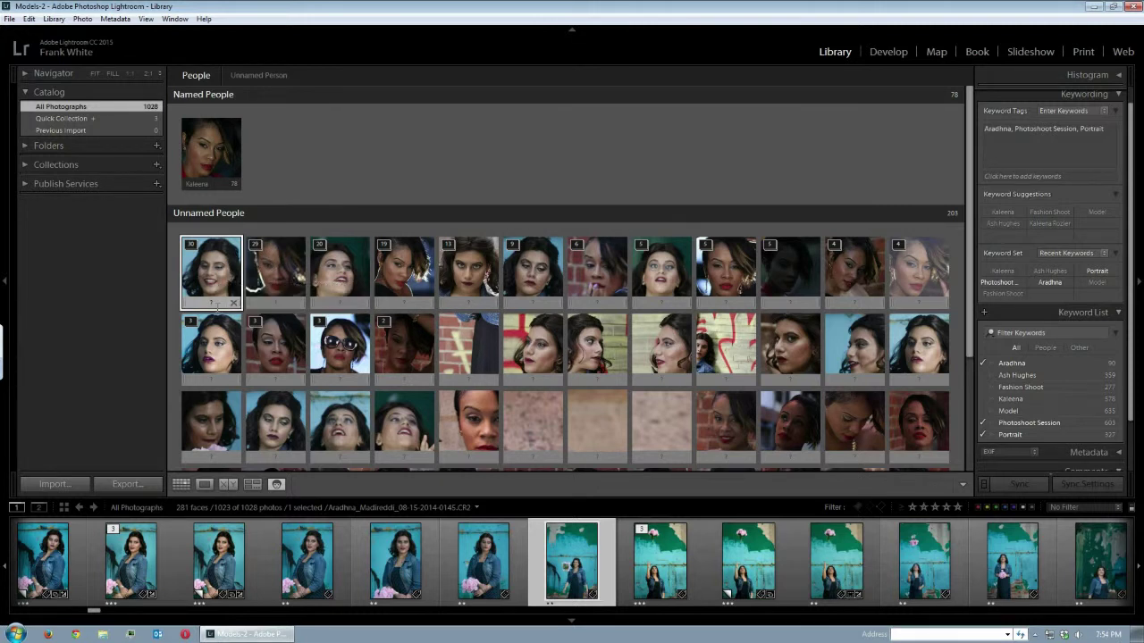
- Name the first unnamed face stack with the second model's first name followed by "Model"
{"action": "left_click", "coordinate": [215, 302]}
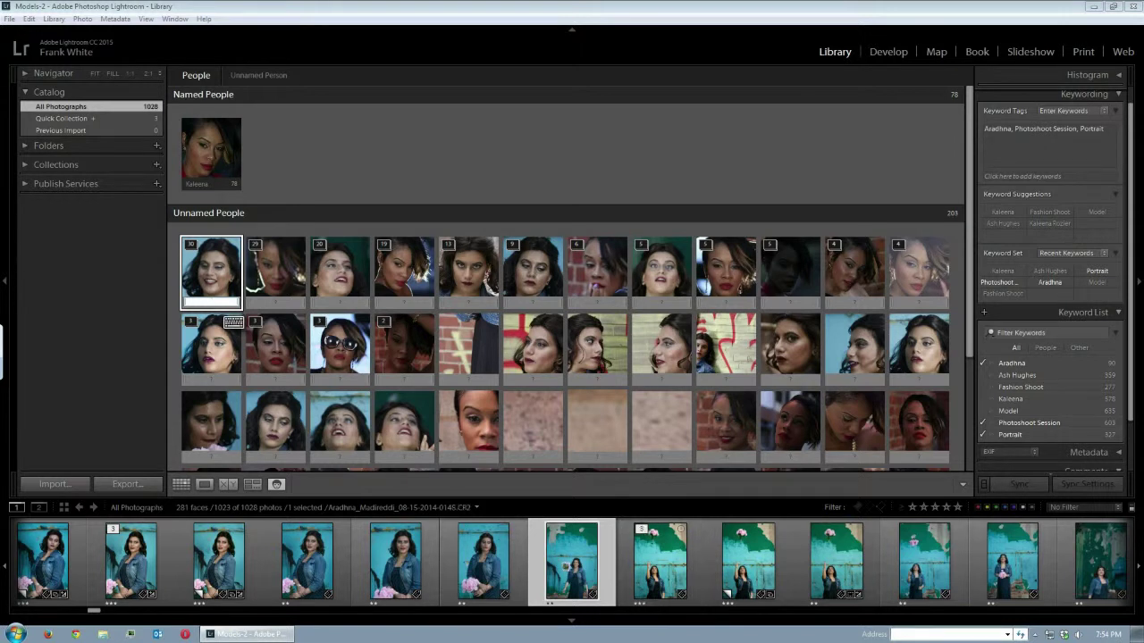
{"action": "type", "text": "A"}
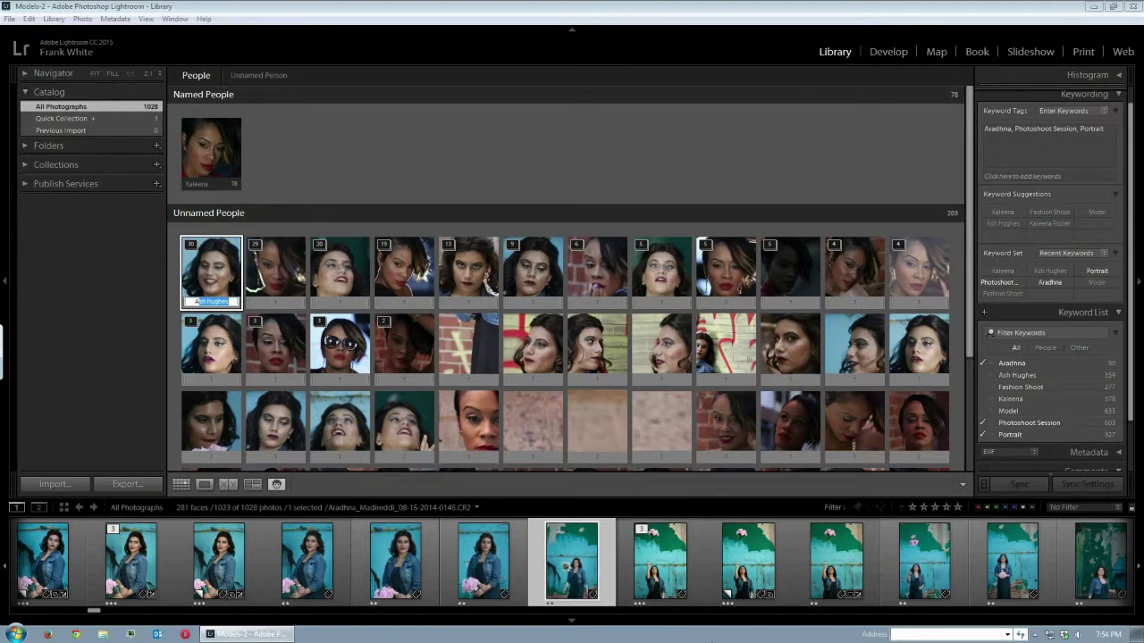
{"action": "type", "text": "ra"}
{"action": "type", "text": "d"}
{"action": "type", "text": "D"}
{"action": "type", "text": "odel"}
{"action": "key", "text": "Return"}
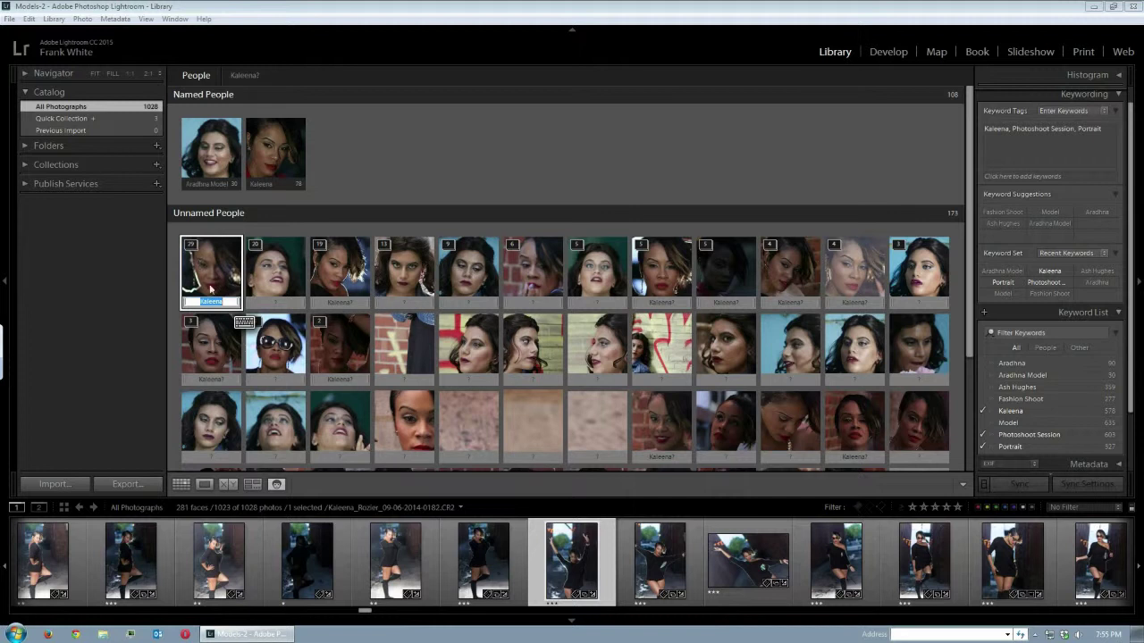
- Expand the first stack carrying a suggested name to check its faces, collapse it, and confirm the suggestion
{"action": "key", "text": "Escape"}
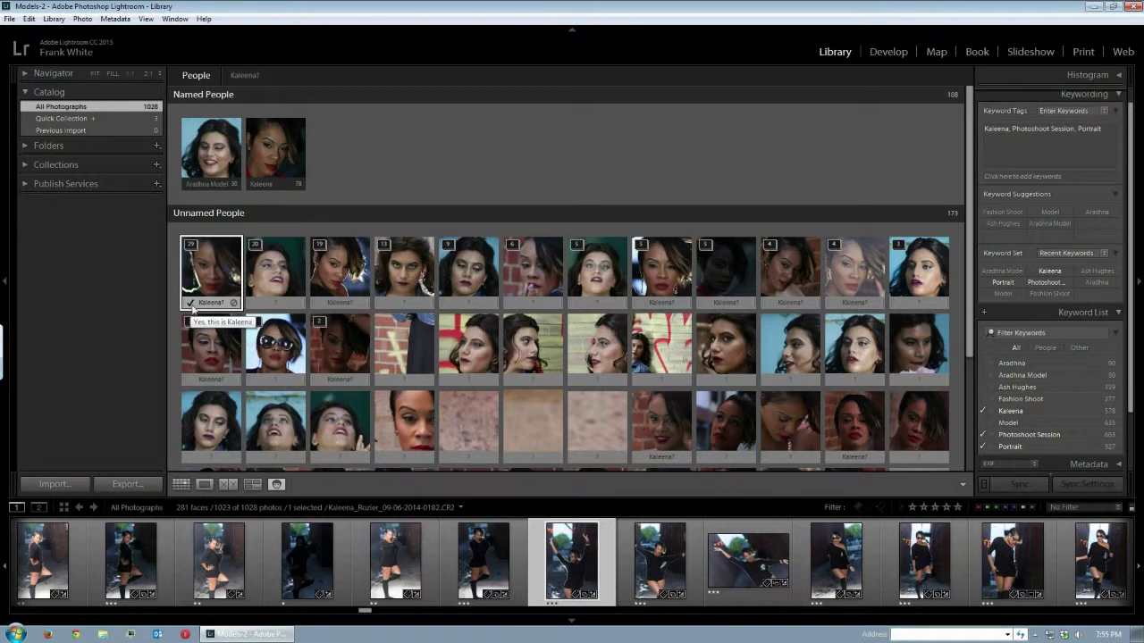
{"action": "left_click", "coordinate": [191, 303]}
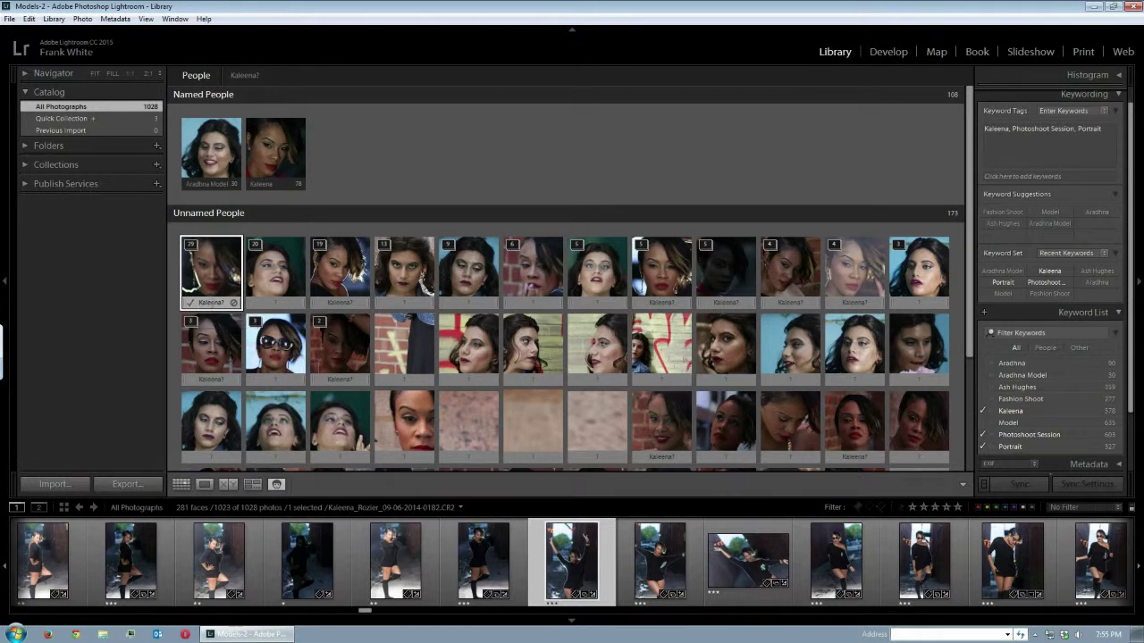
{"action": "left_click", "coordinate": [287, 276]}
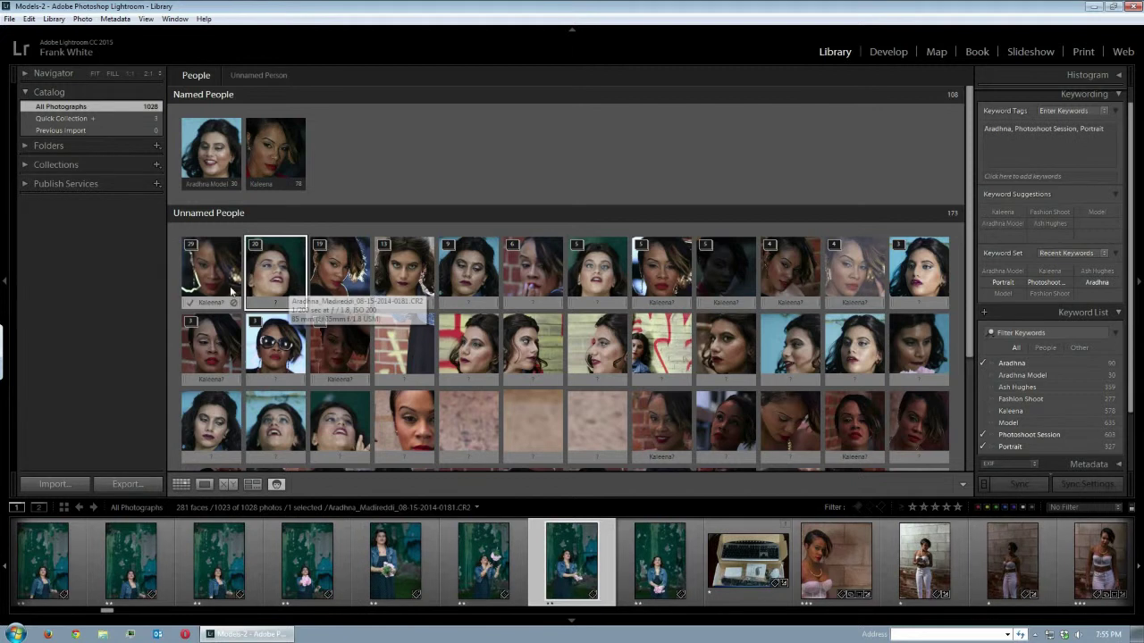
{"action": "left_click", "coordinate": [188, 244]}
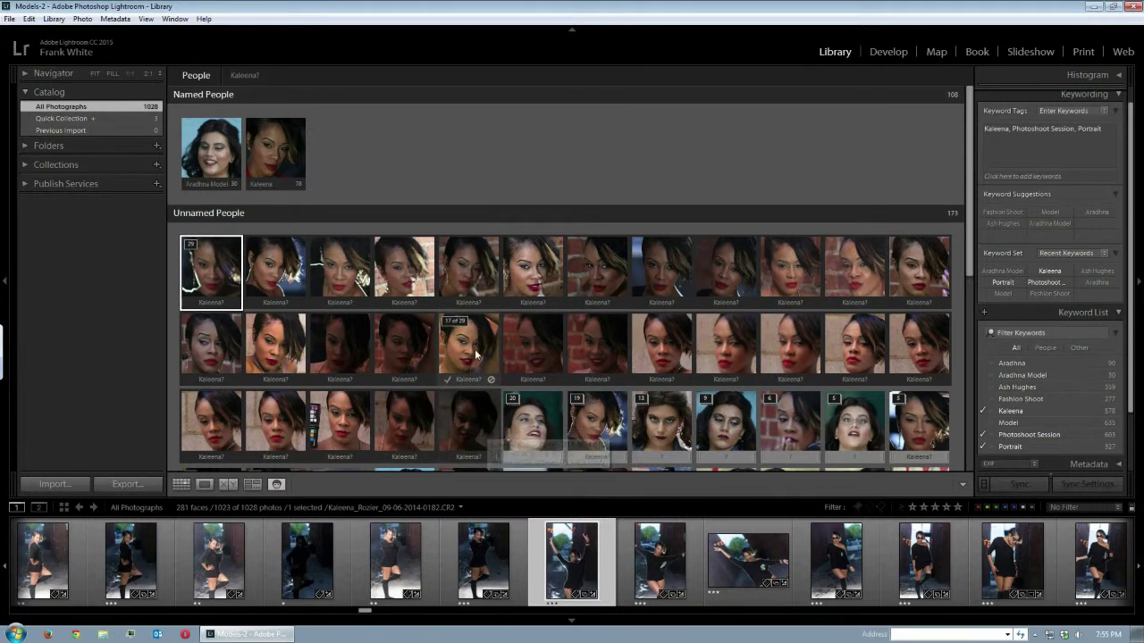
{"action": "left_click", "coordinate": [193, 247]}
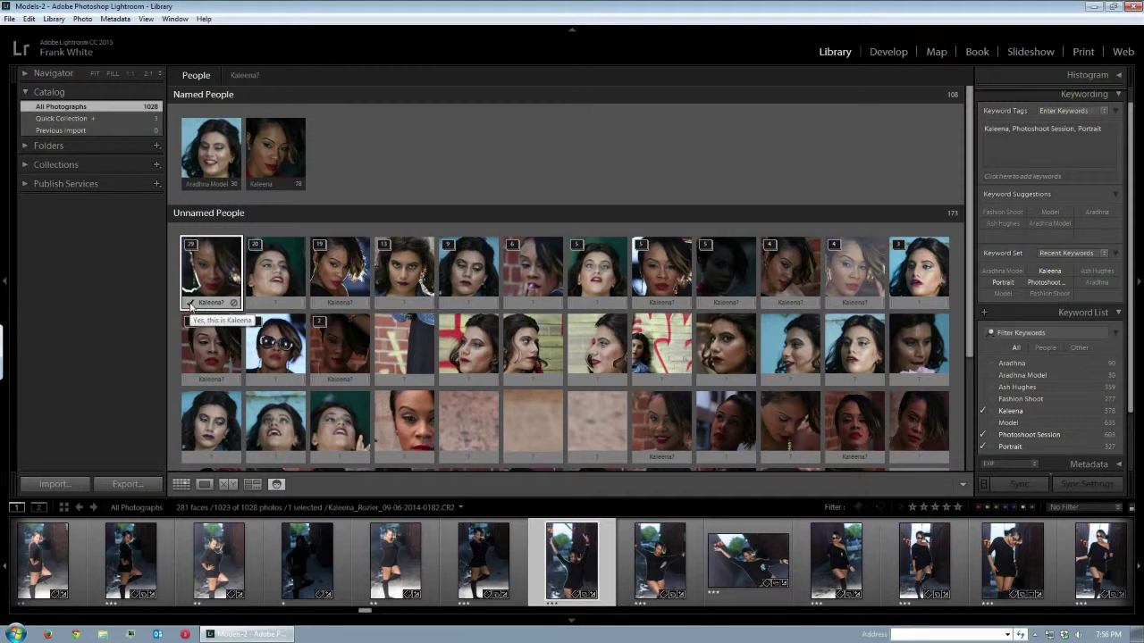
{"action": "left_click", "coordinate": [190, 303]}
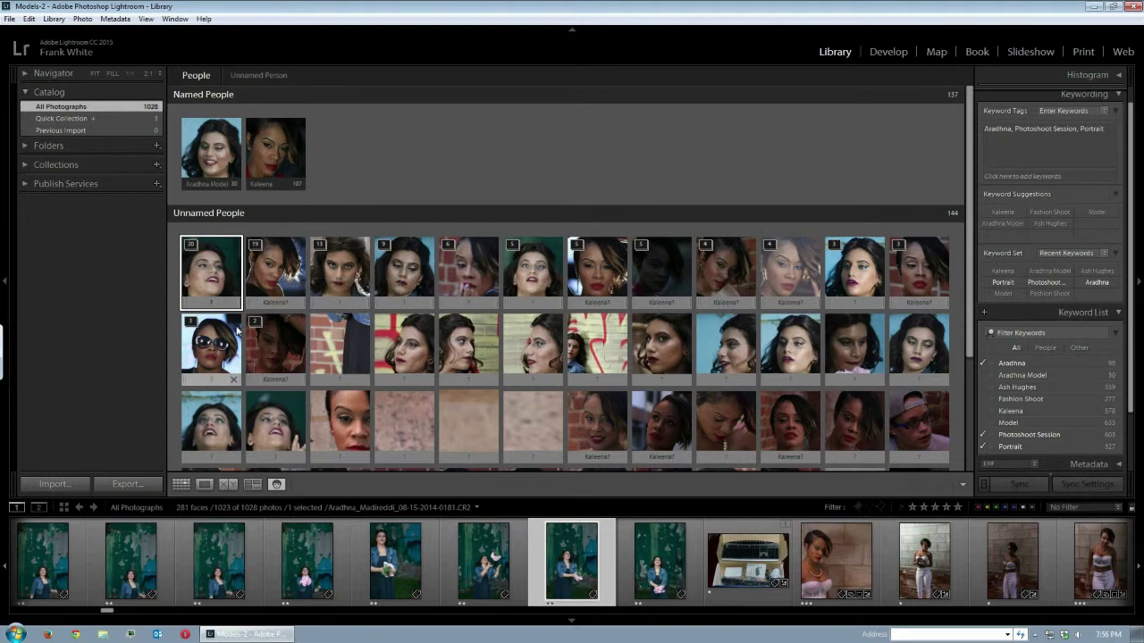
- Name the 20-face unnamed stack with the second model's first name followed by "Model"
{"action": "left_click", "coordinate": [213, 302]}
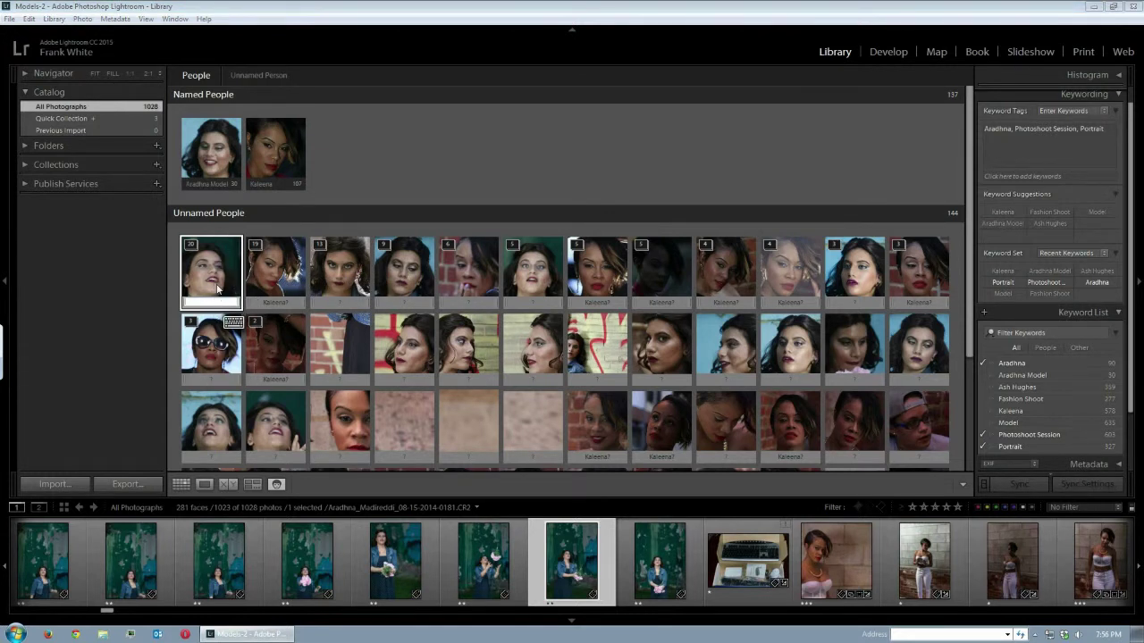
{"action": "key", "text": "Escape"}
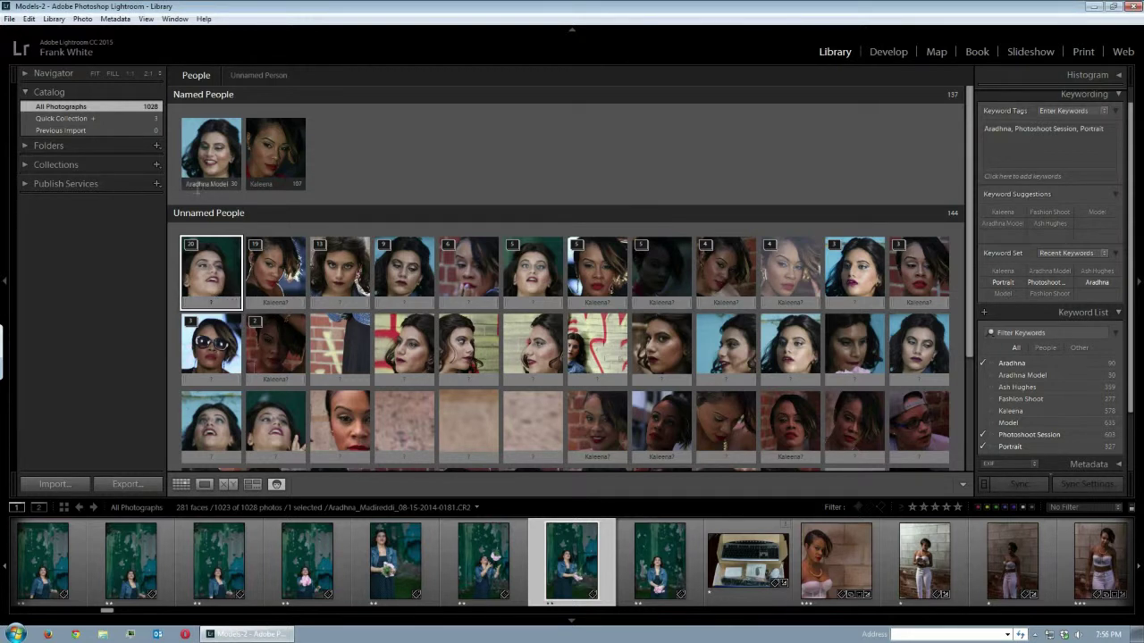
{"action": "left_click", "coordinate": [213, 302]}
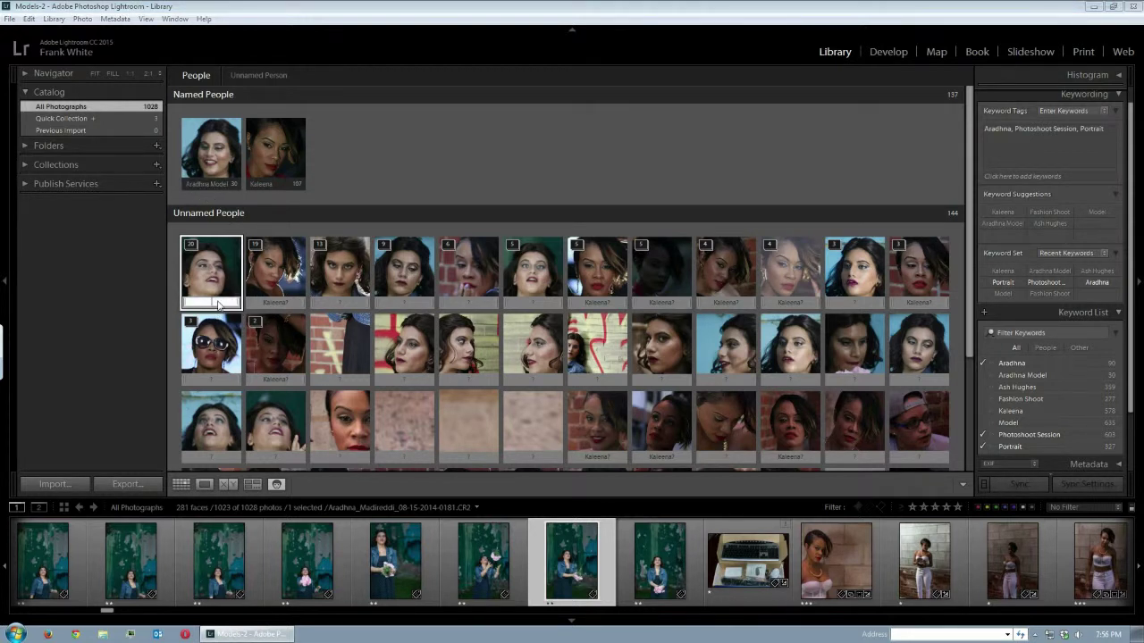
{"action": "type", "text": "Aradhna Model"}
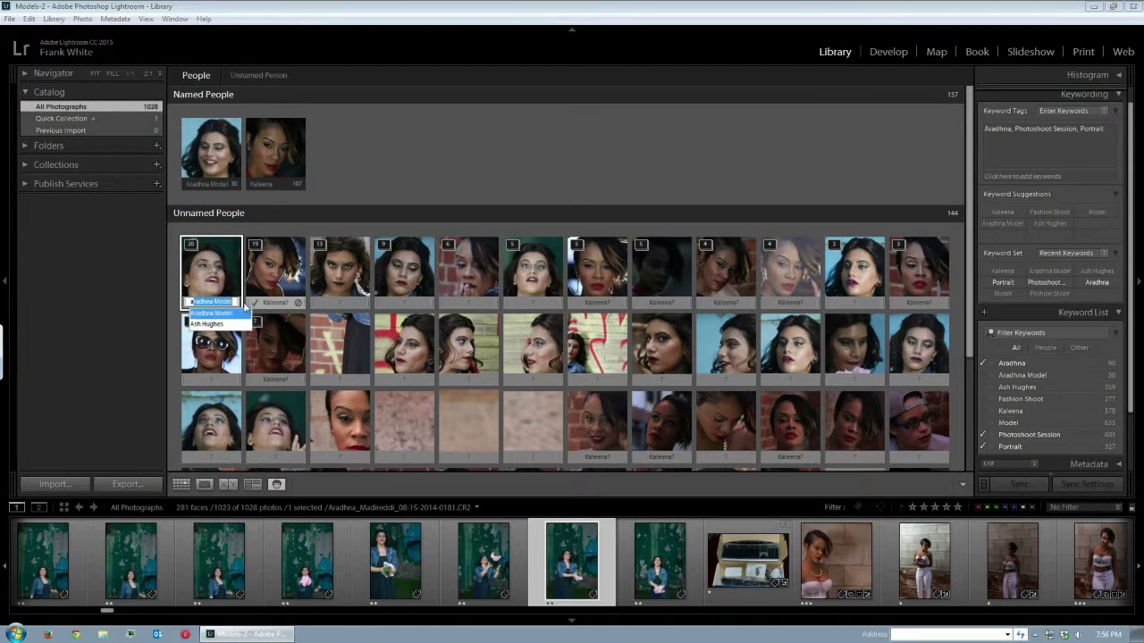
{"action": "key", "text": "Return"}
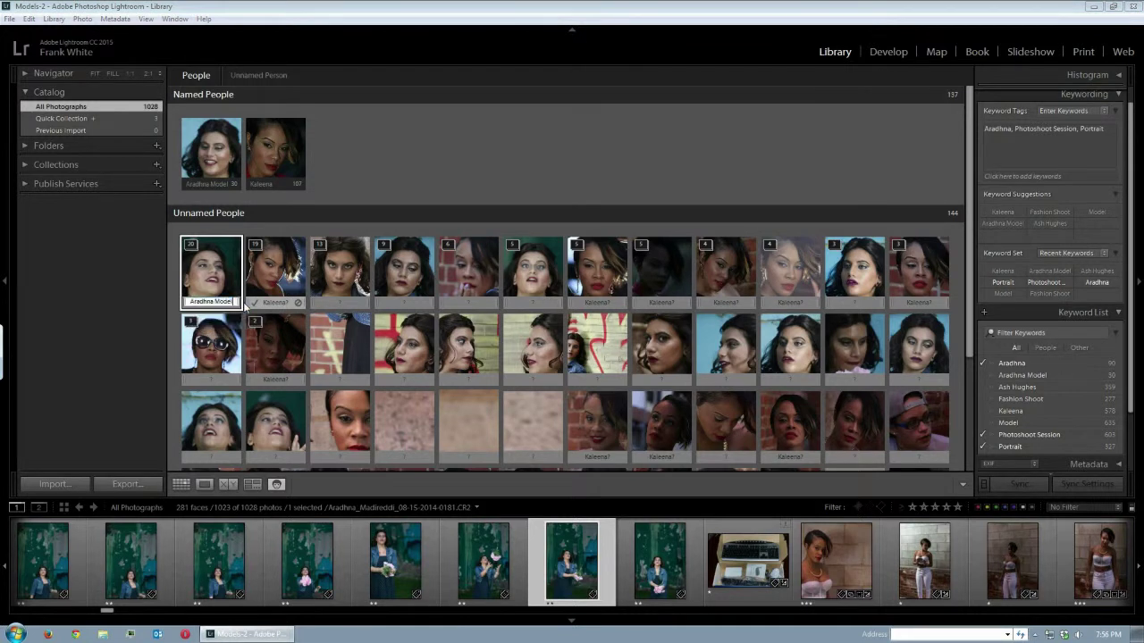
{"action": "key", "text": "Return"}
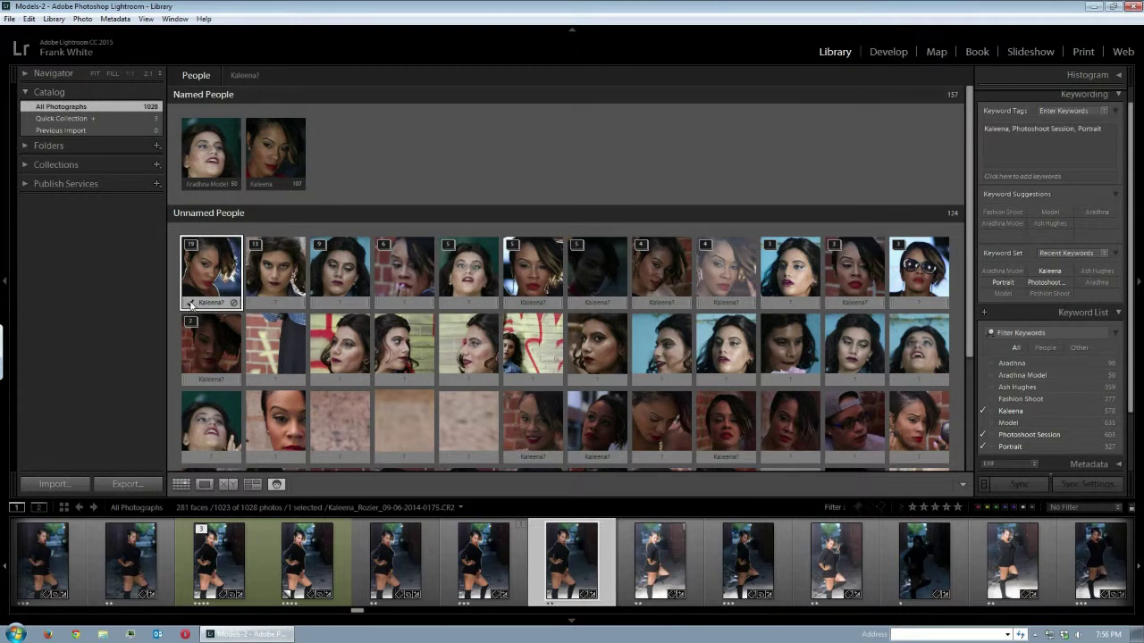
- Confirm the suggested name on the leading stack and name the 13-face stack with the second model's first name followed by "Model"
{"action": "left_click", "coordinate": [190, 303]}
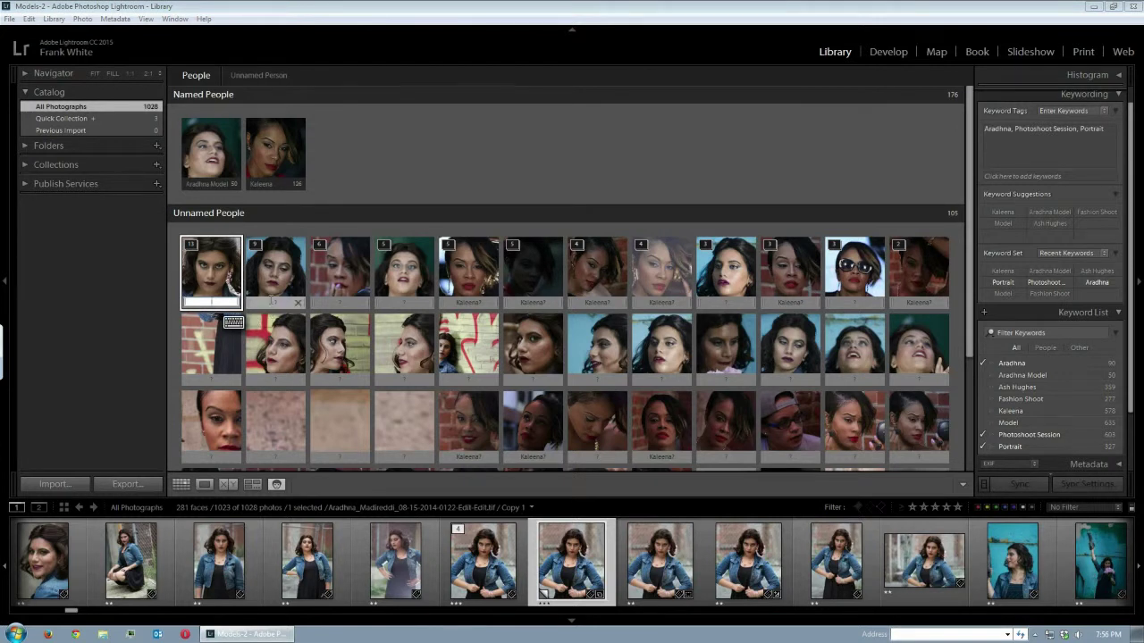
{"action": "type", "text": "Aradhna Model"}
{"action": "key", "text": "Return"}
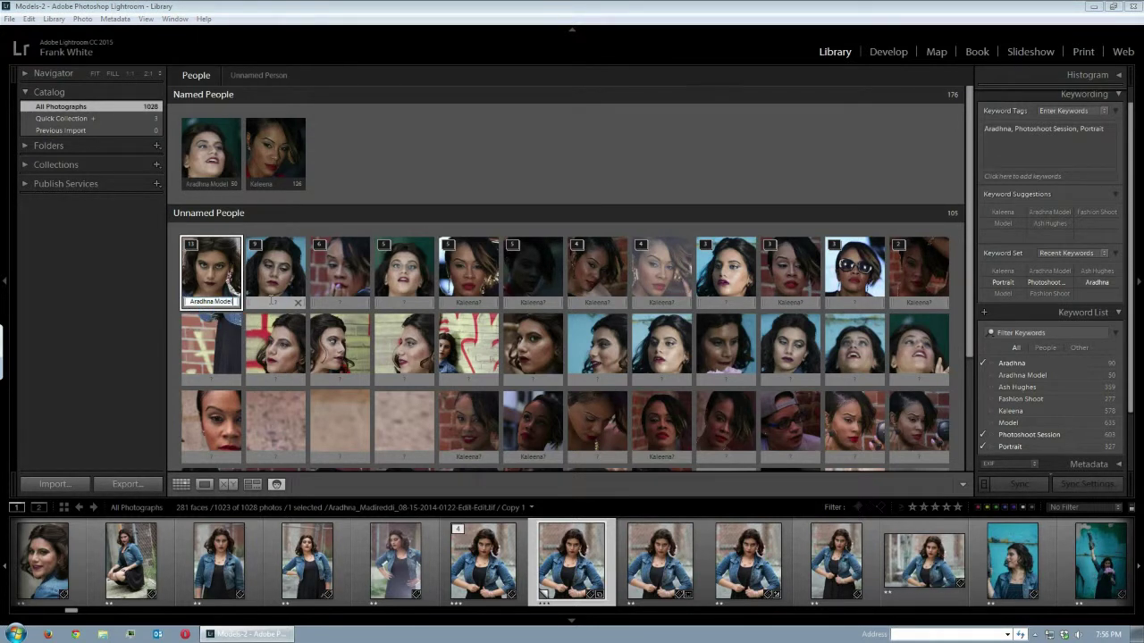
{"action": "key", "text": "Return"}
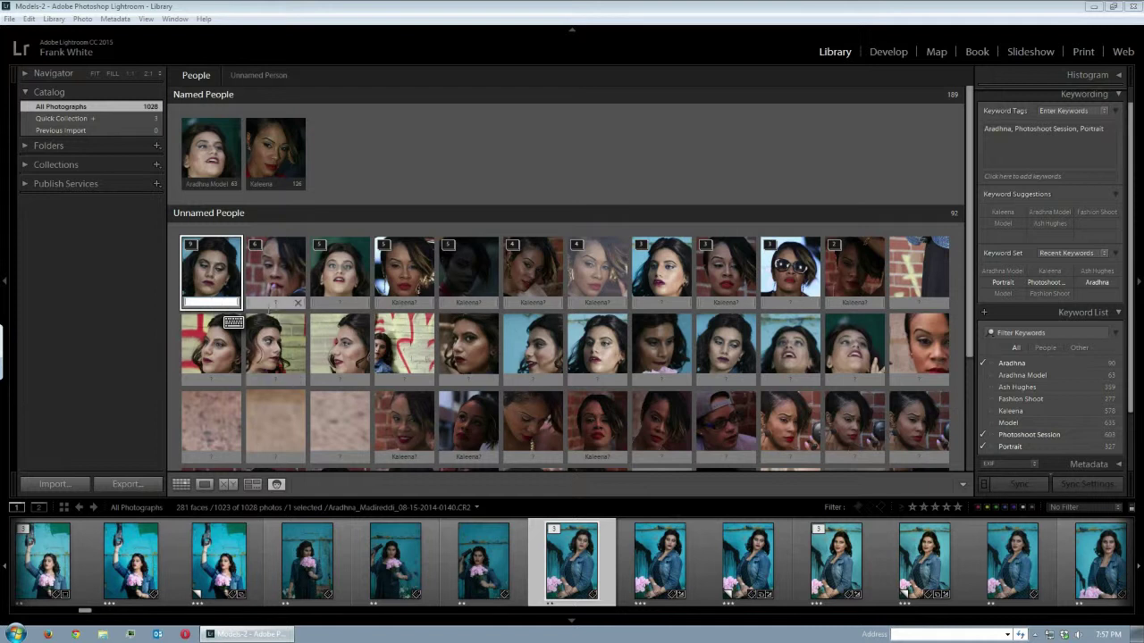
{"action": "left_click", "coordinate": [279, 288]}
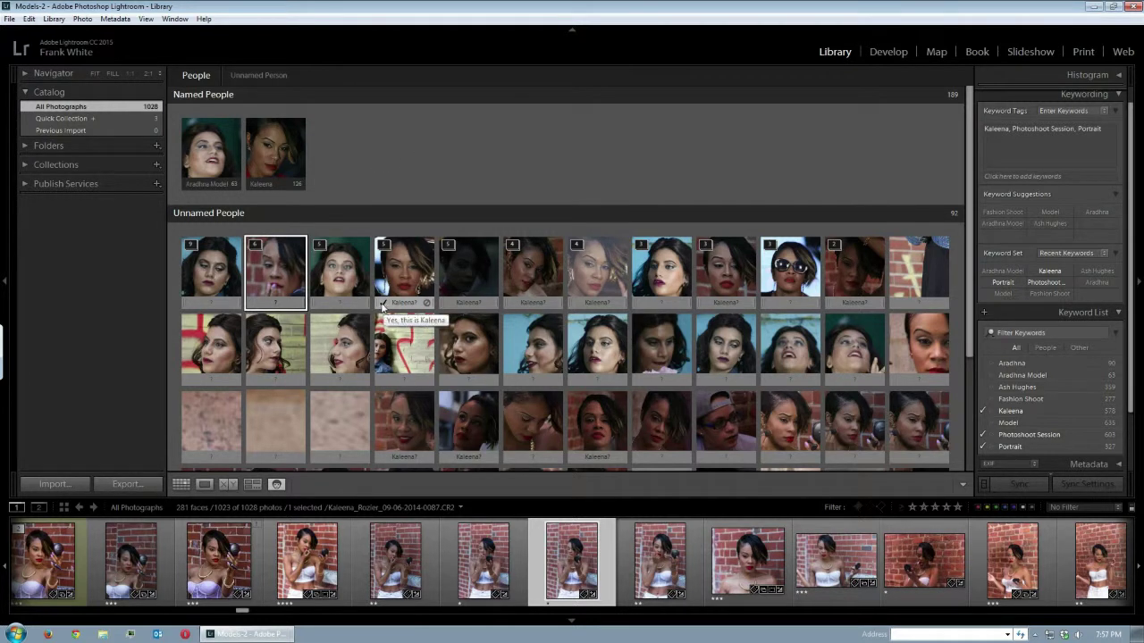
- Confirm the suggested name on the two five-face stacks, the two four-face stacks, the sunglasses stack and the two-face stack
{"action": "left_click", "coordinate": [383, 304]}
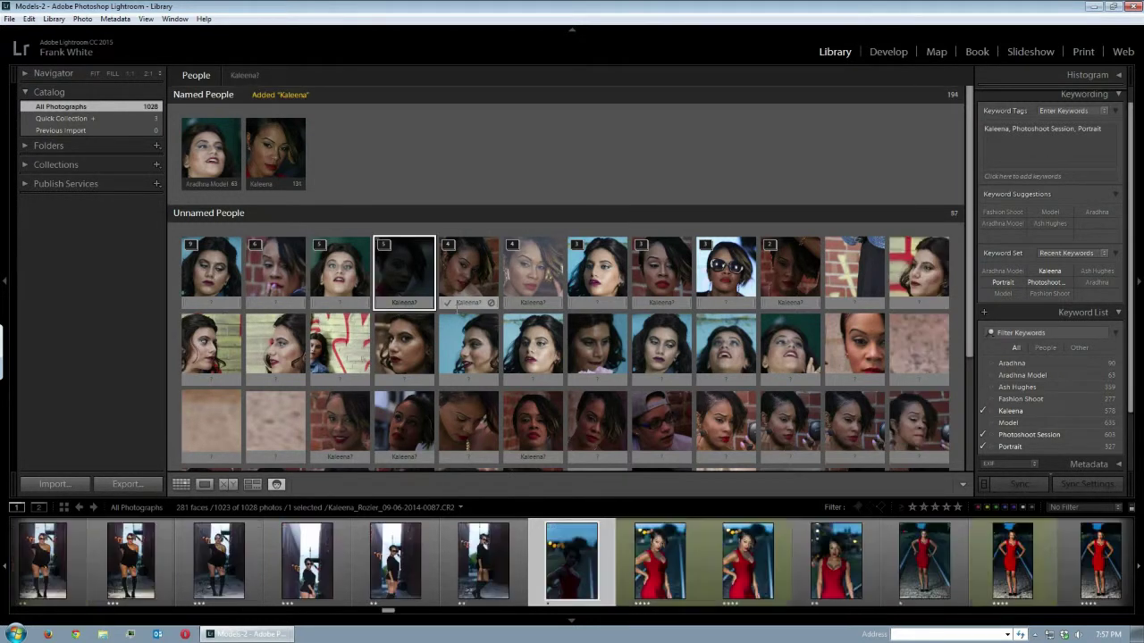
{"action": "left_click", "coordinate": [384, 304]}
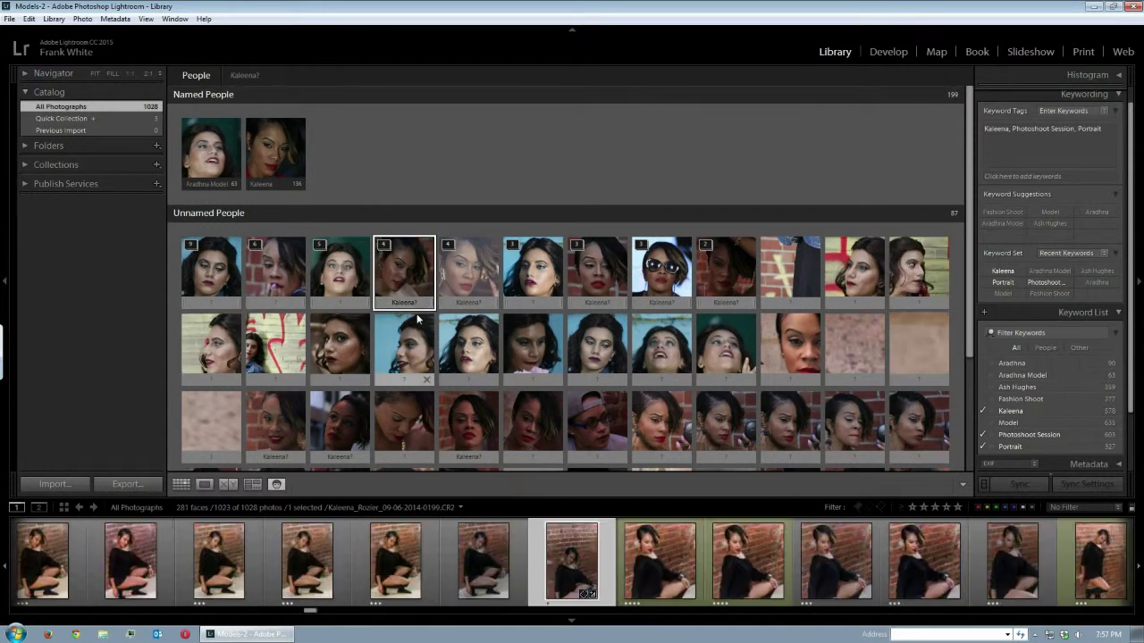
{"action": "left_click", "coordinate": [384, 304]}
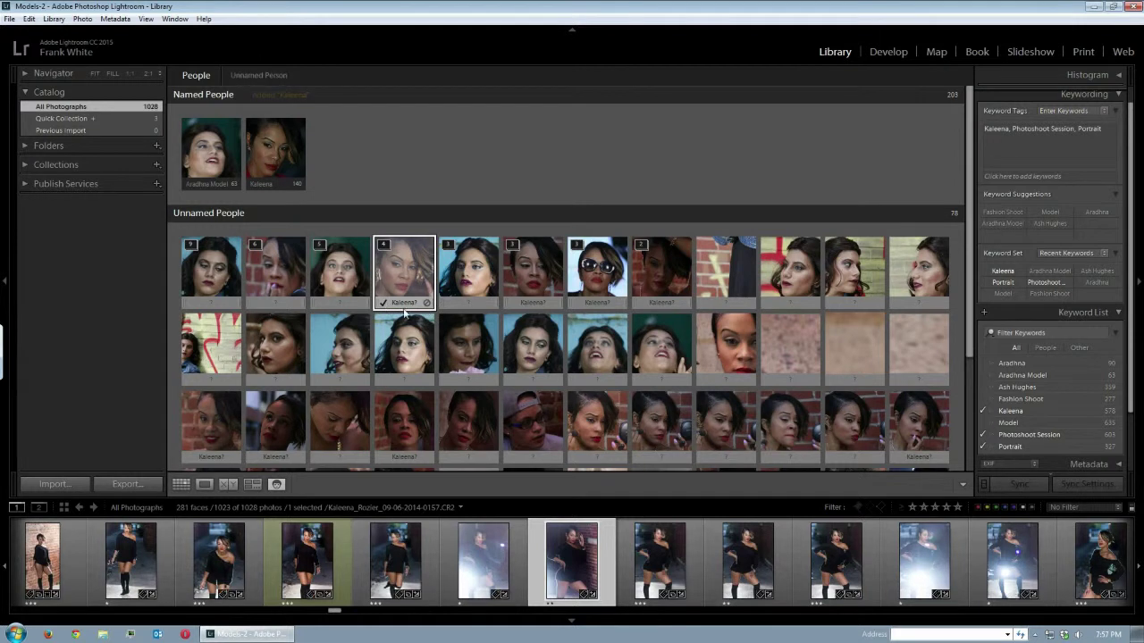
{"action": "left_click", "coordinate": [385, 304]}
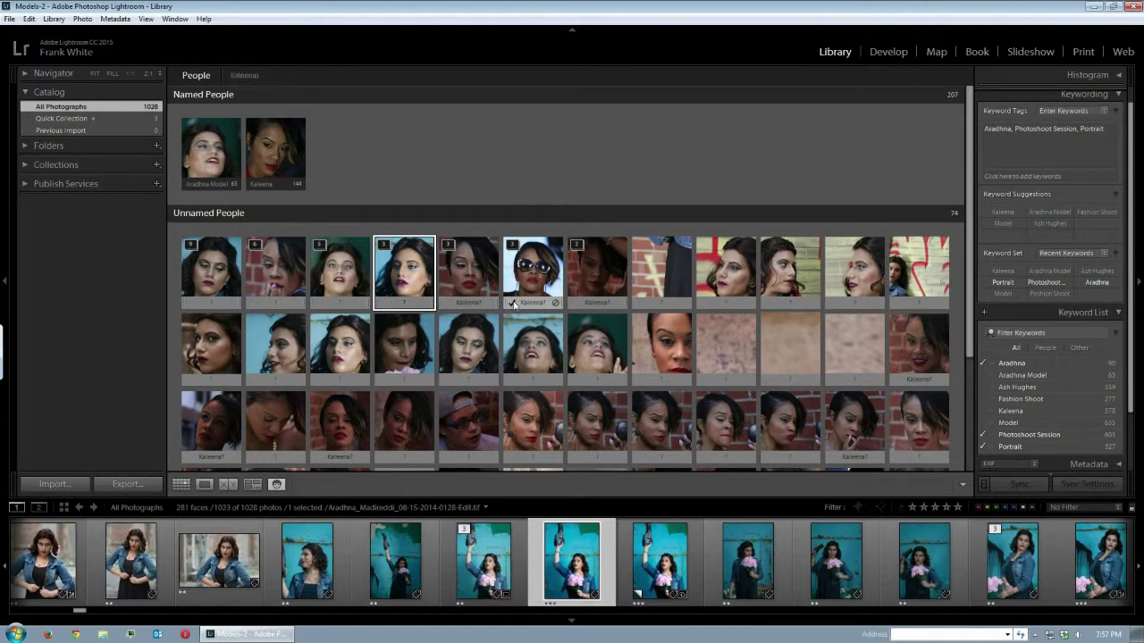
{"action": "left_click", "coordinate": [512, 303]}
{"action": "left_click", "coordinate": [512, 303]}
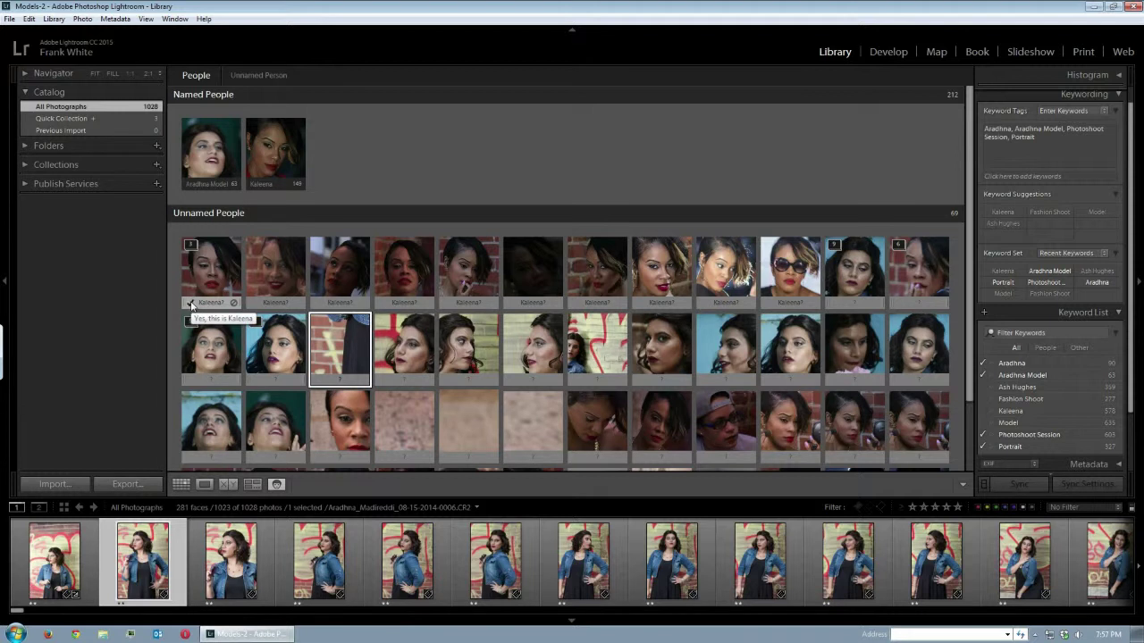
- Confirm the remaining name suggestions one by one, from the three-face stack through the single faces
{"action": "left_click", "coordinate": [190, 304]}
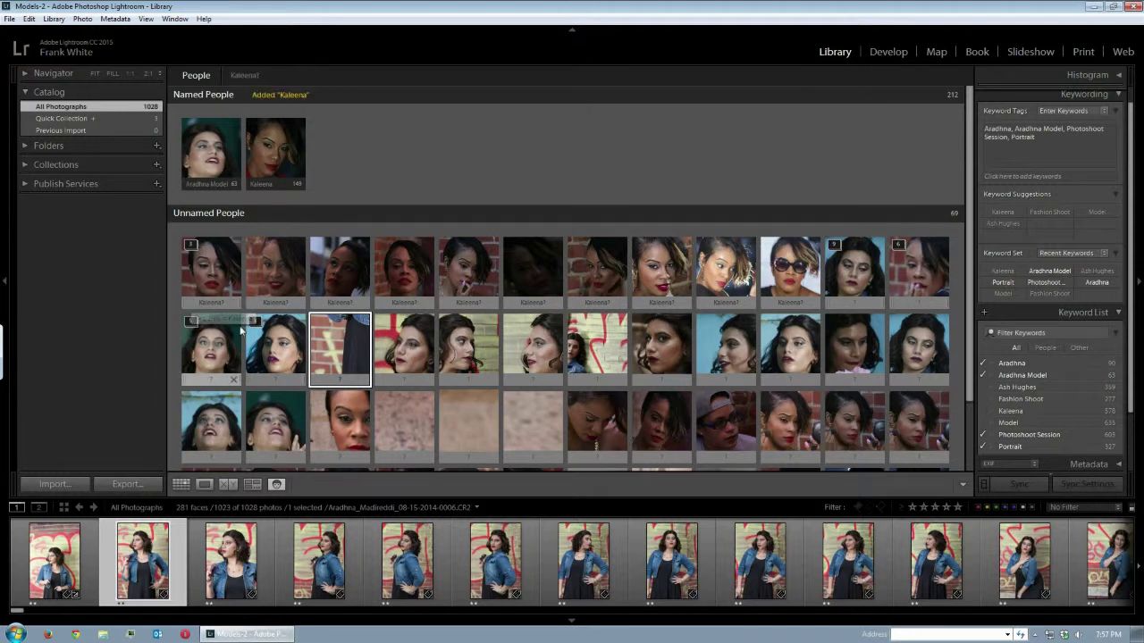
{"action": "left_click", "coordinate": [191, 304]}
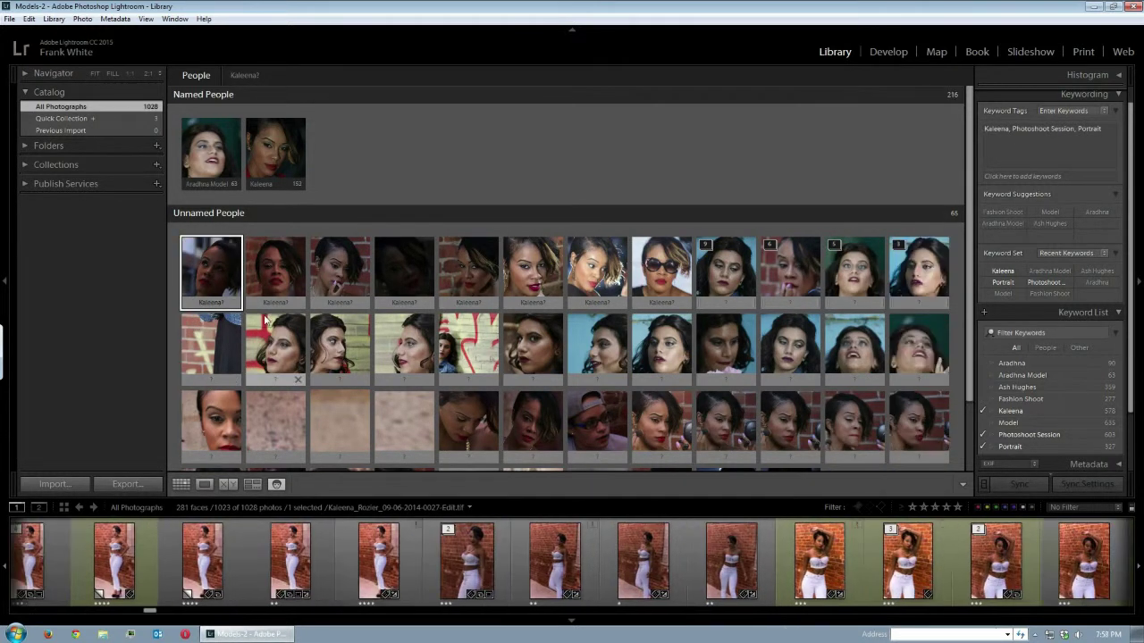
{"action": "left_click", "coordinate": [190, 304]}
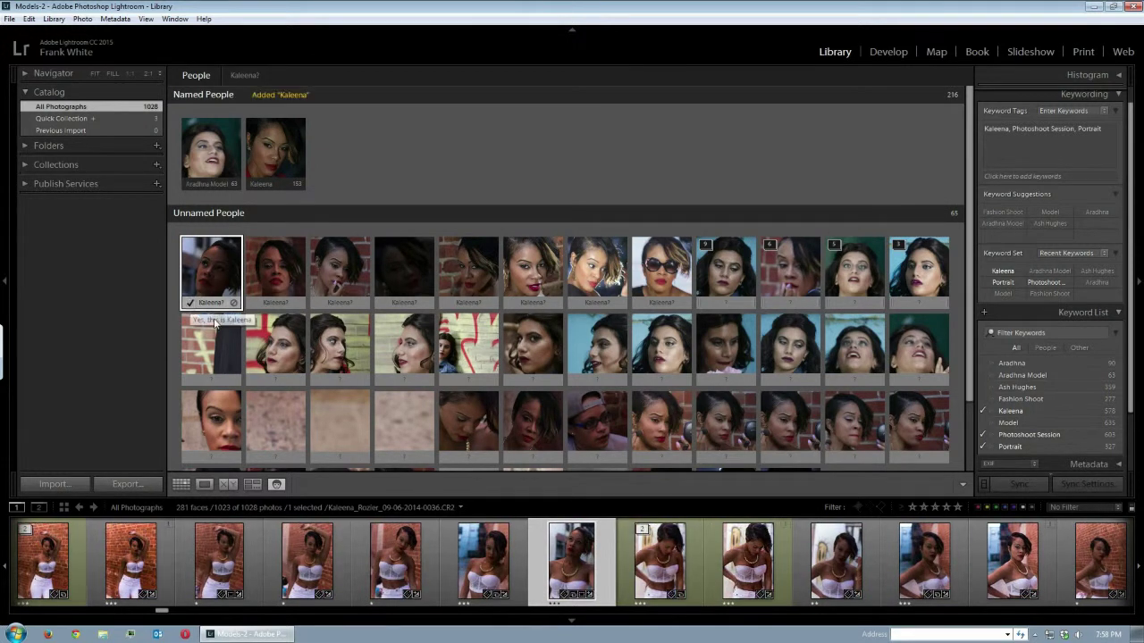
{"action": "left_click", "coordinate": [191, 304]}
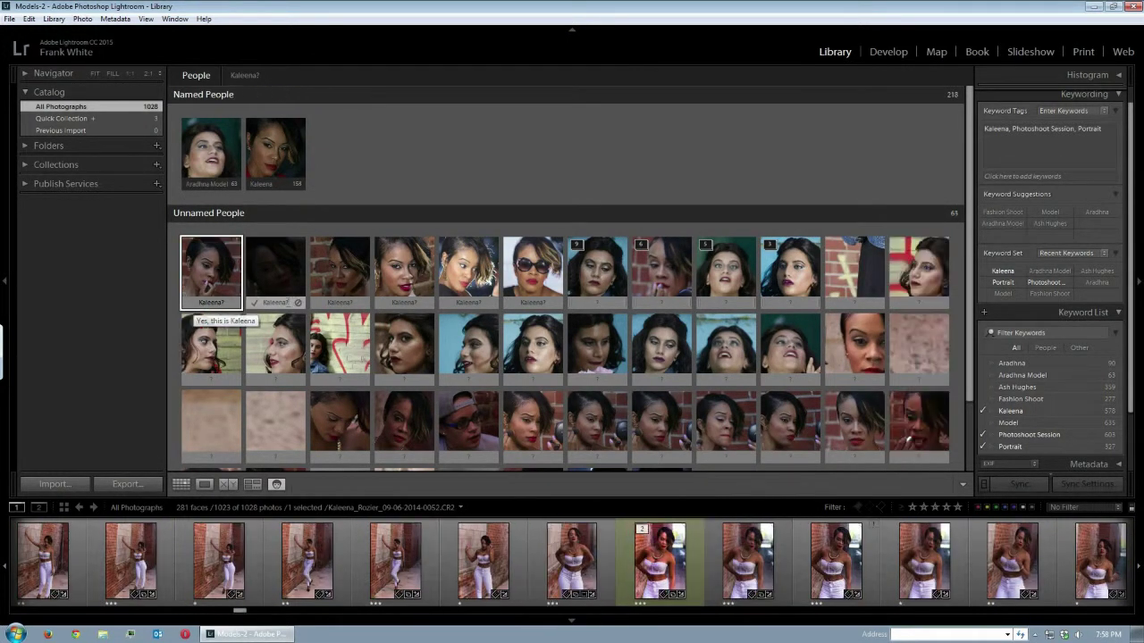
{"action": "left_click", "coordinate": [191, 304]}
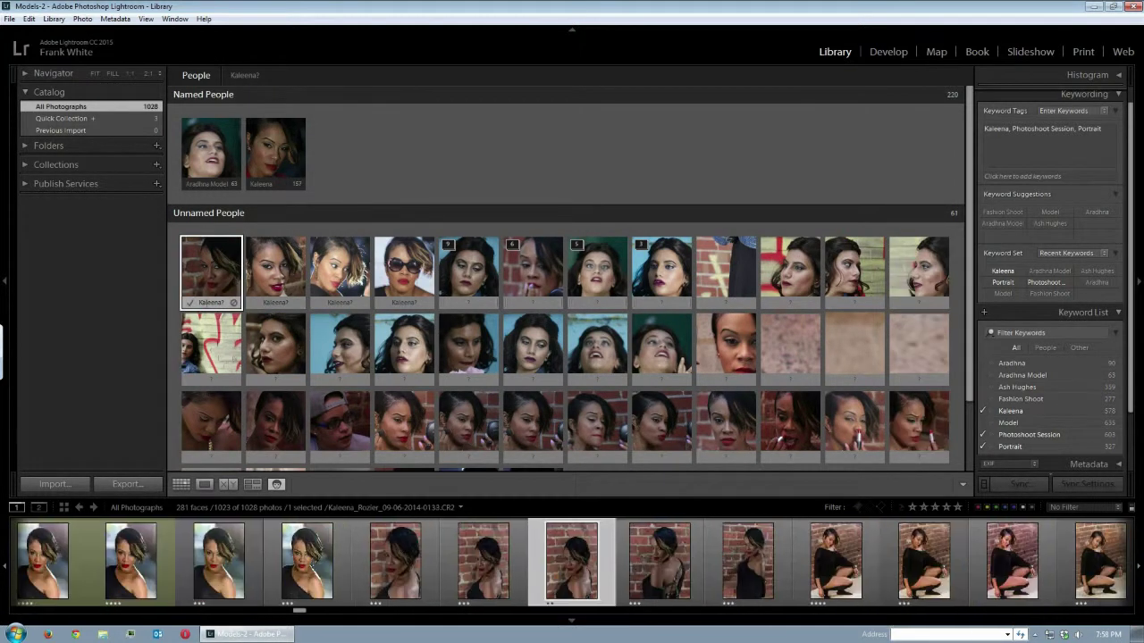
{"action": "left_click", "coordinate": [190, 304]}
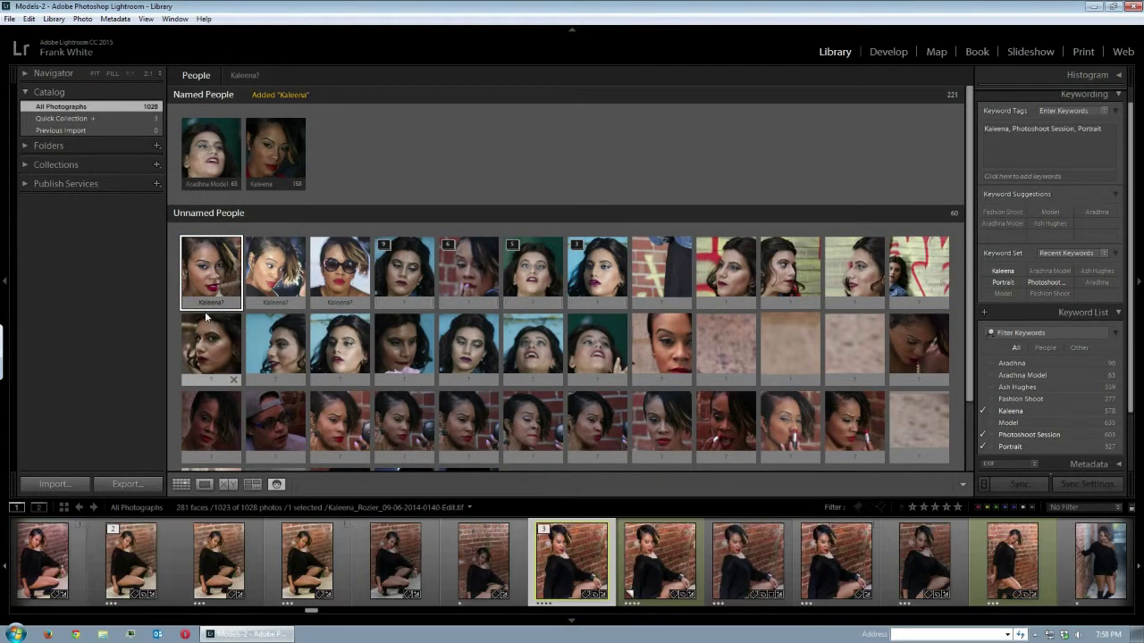
{"action": "left_click", "coordinate": [191, 304]}
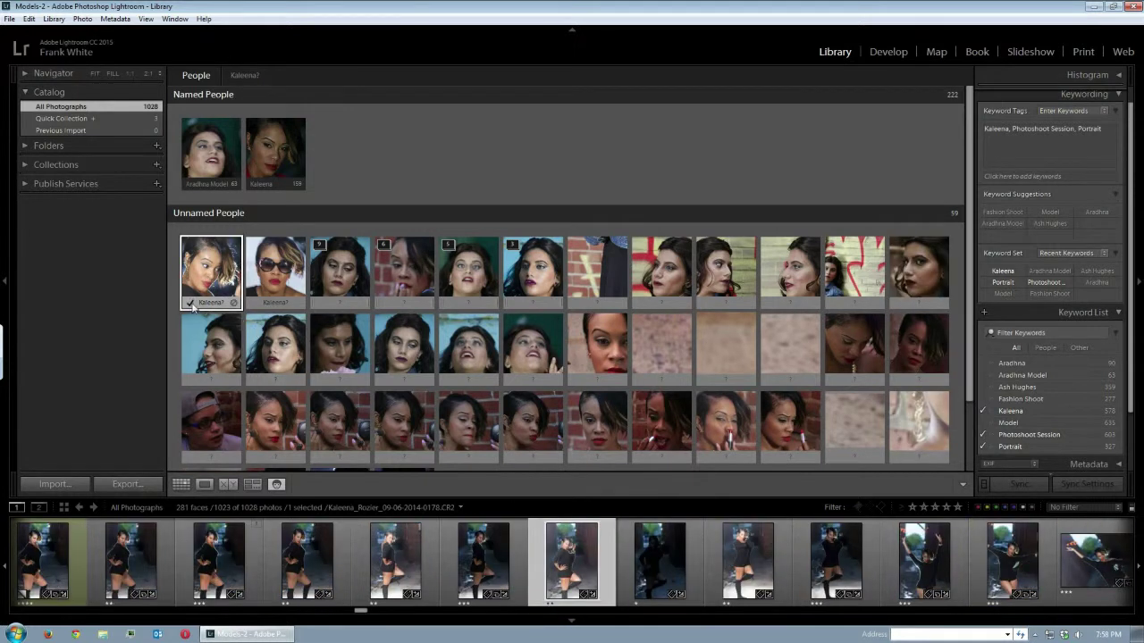
{"action": "left_click", "coordinate": [191, 303]}
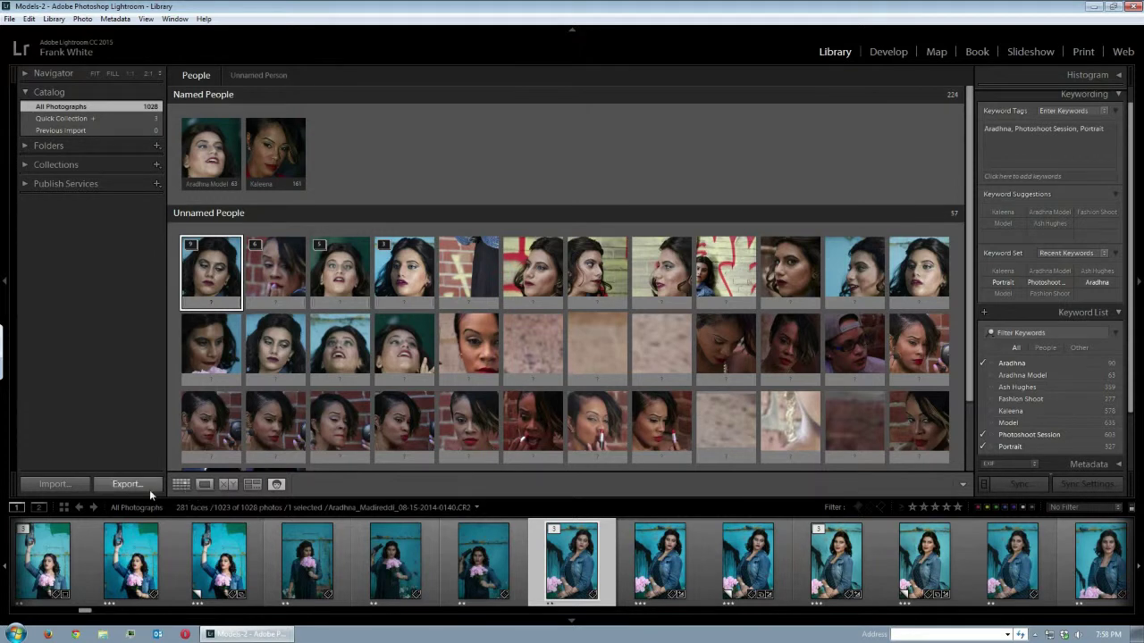
- Return to the photo grid and select the first model's whole range of photos, from her first portrait through the fashion shoot images
{"action": "left_click", "coordinate": [93, 509]}
{"action": "left_click", "coordinate": [93, 508]}
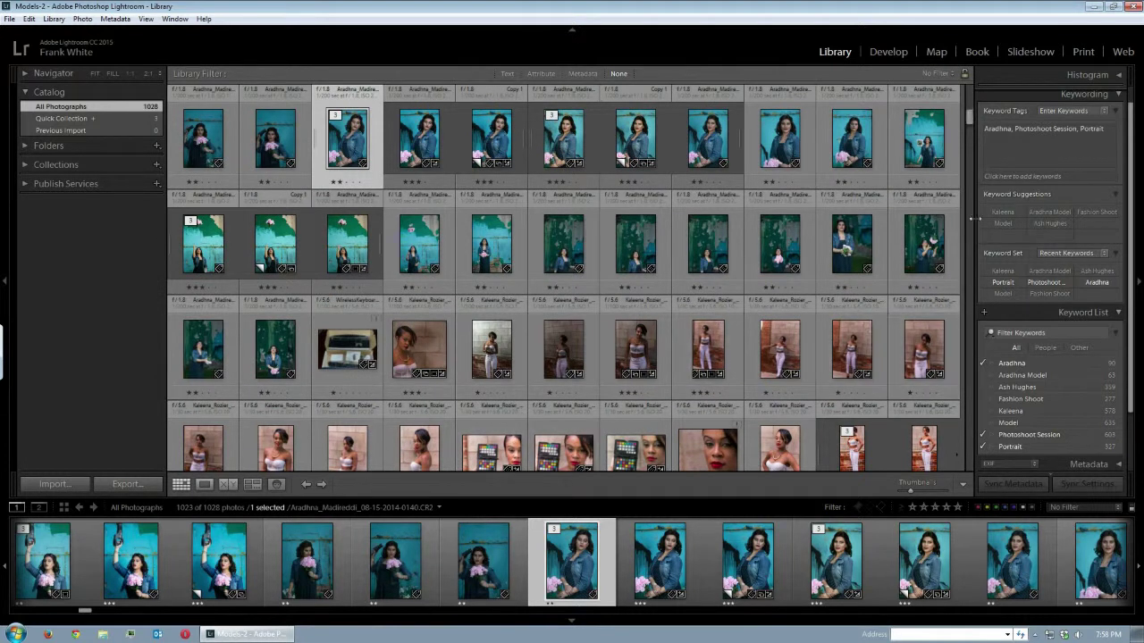
{"action": "left_click_drag", "start_coordinate": [971, 120], "coordinate": [992, 334]}
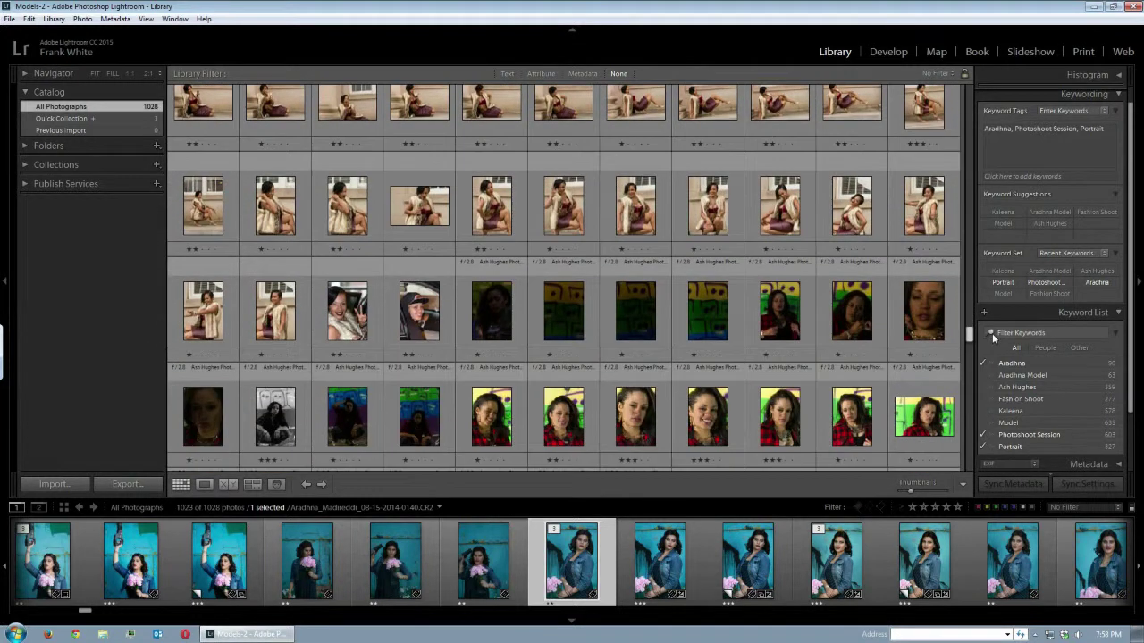
{"action": "left_click", "coordinate": [375, 338]}
{"action": "left_click_drag", "start_coordinate": [974, 324], "coordinate": [966, 121]}
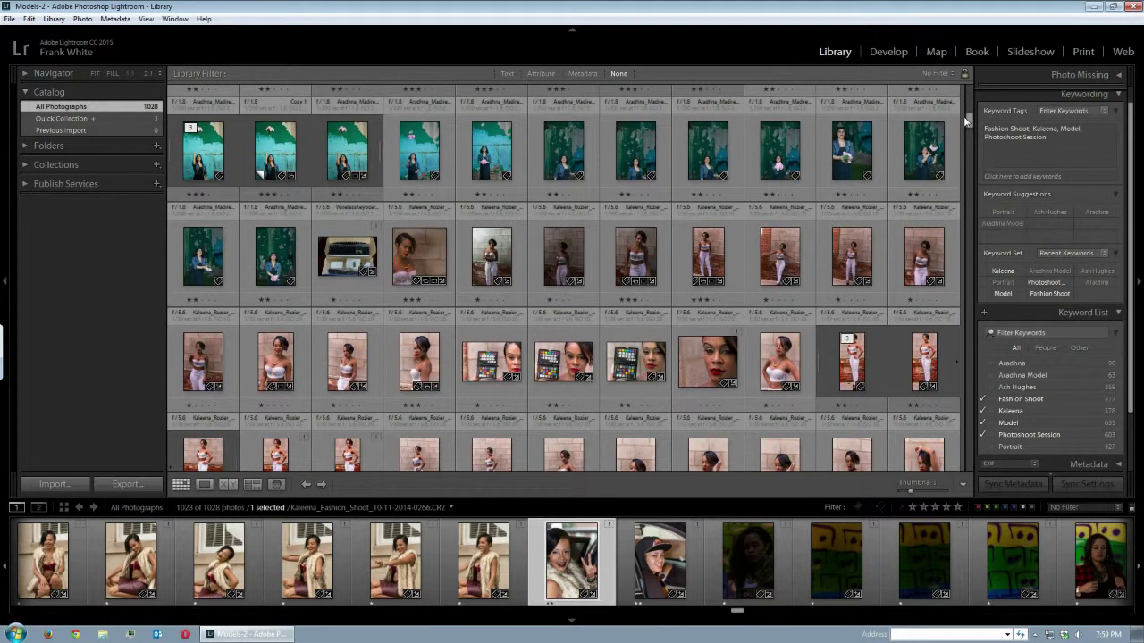
{"action": "left_click", "coordinate": [404, 283], "text": "shift"}
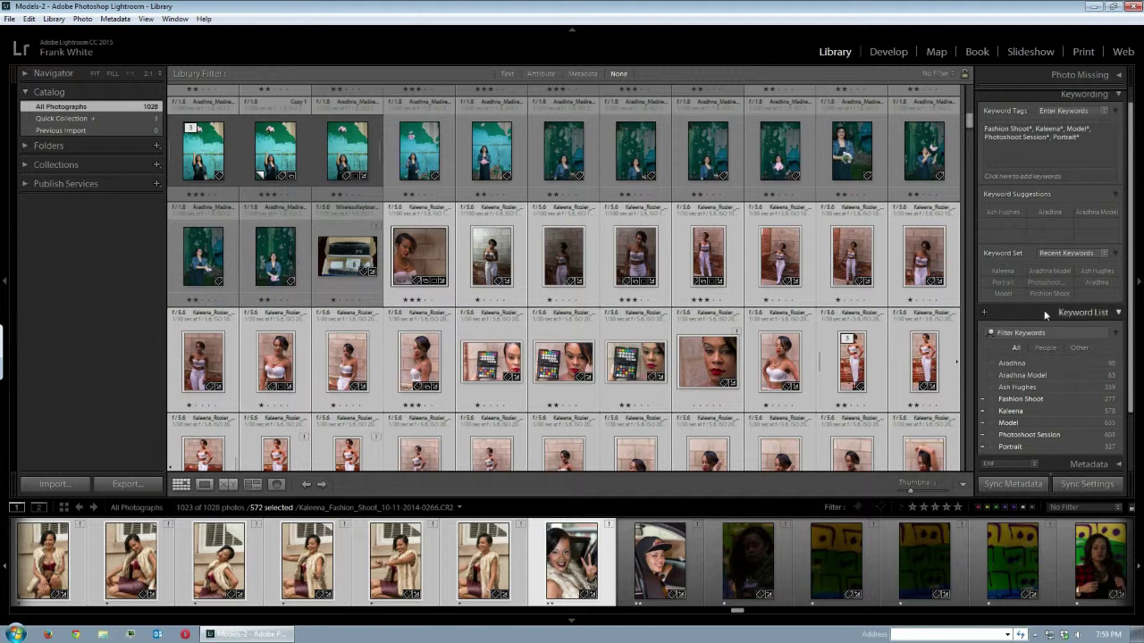
{"action": "left_click", "coordinate": [983, 312]}
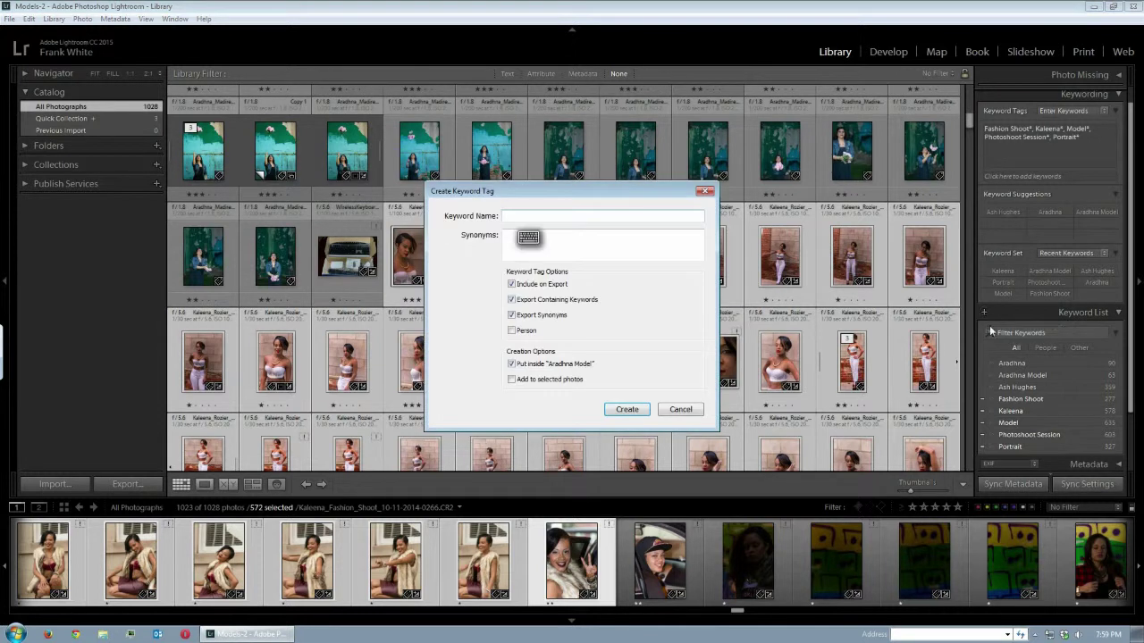
{"action": "left_click", "coordinate": [681, 409]}
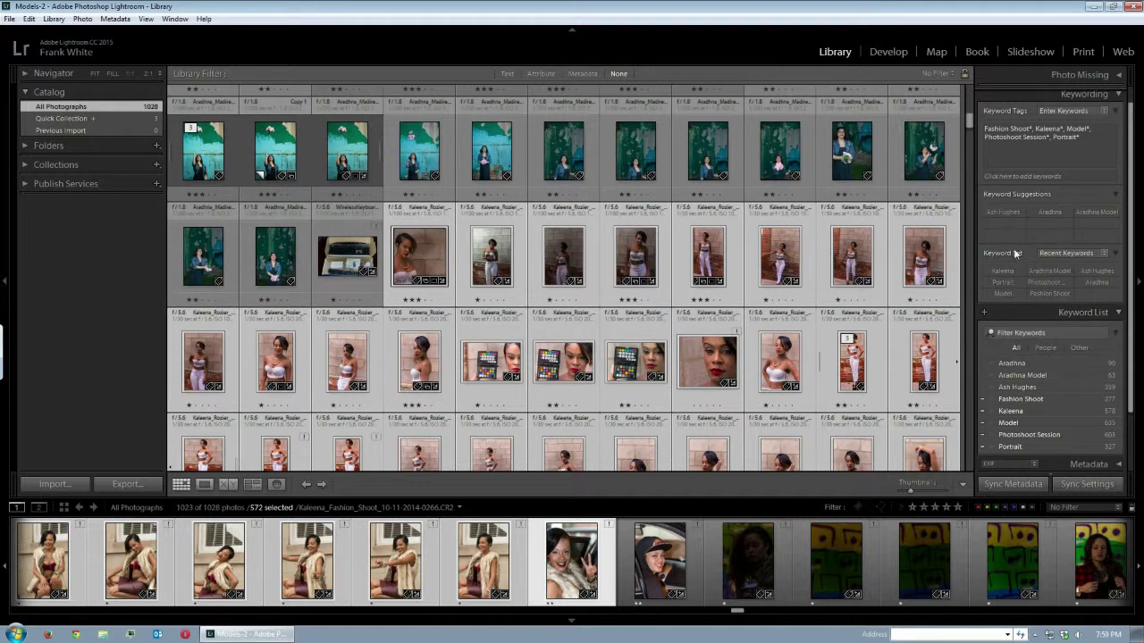
{"action": "key", "text": "ctrl+k"}
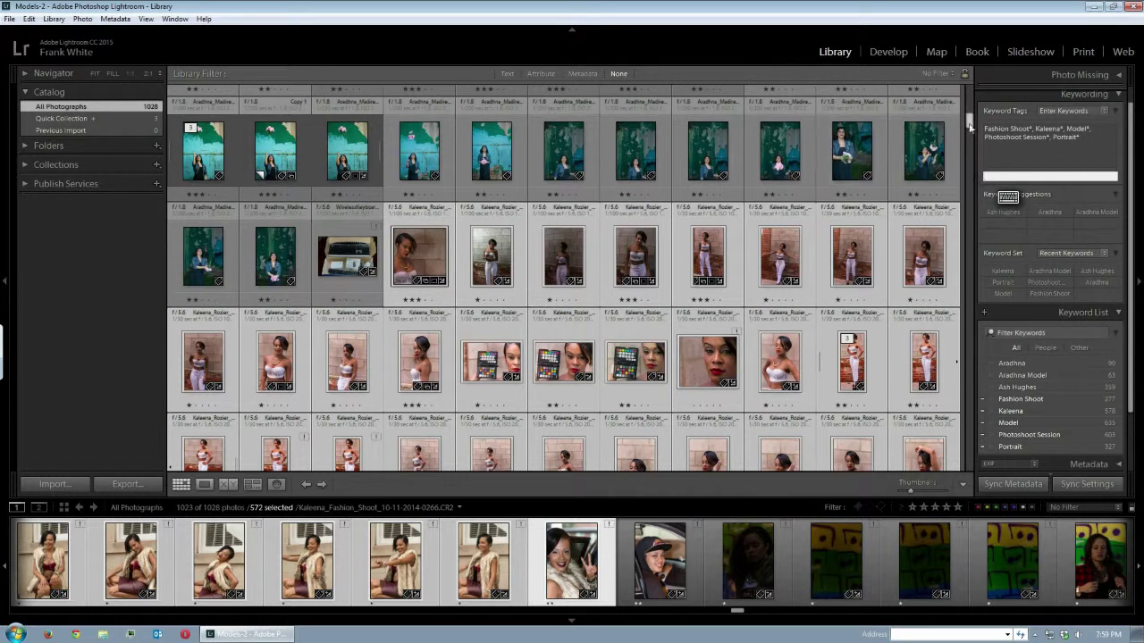
- Exclude the photo of the man in the cap from the selection and show the selected photos' faces in People view
{"action": "left_click_drag", "start_coordinate": [970, 123], "coordinate": [972, 153]}
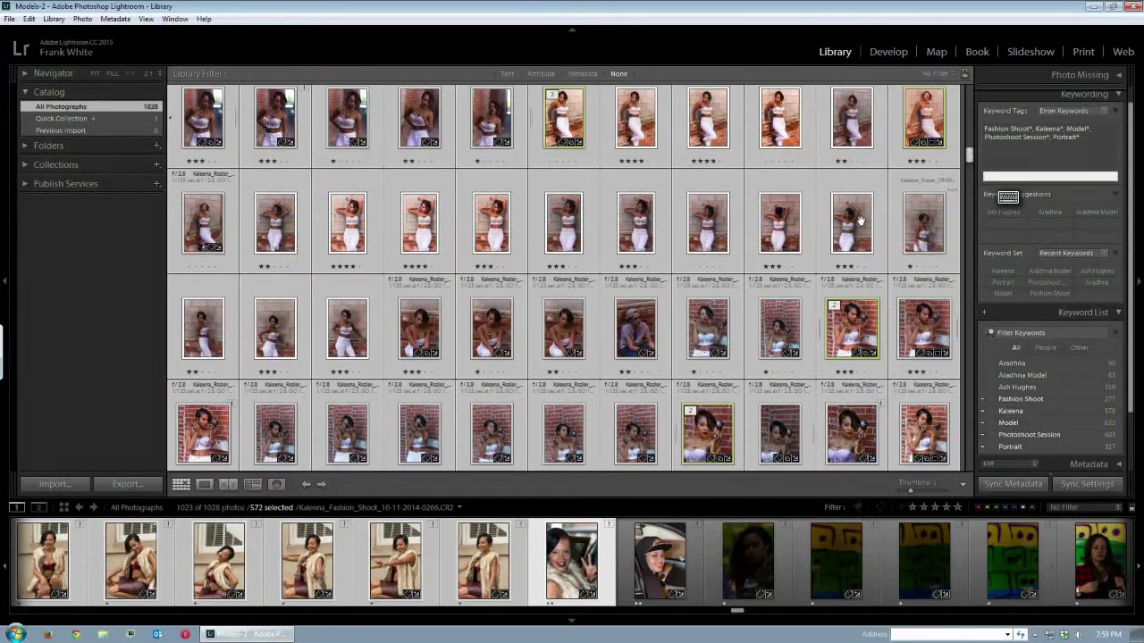
{"action": "left_click", "coordinate": [660, 336], "text": "ctrl"}
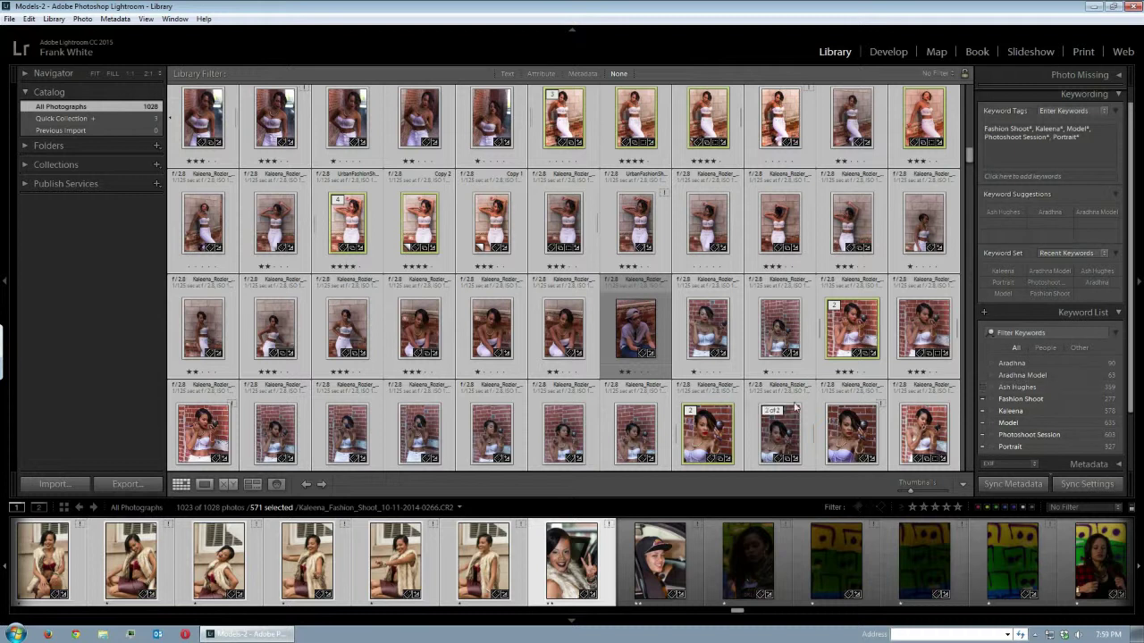
{"action": "left_click", "coordinate": [276, 485]}
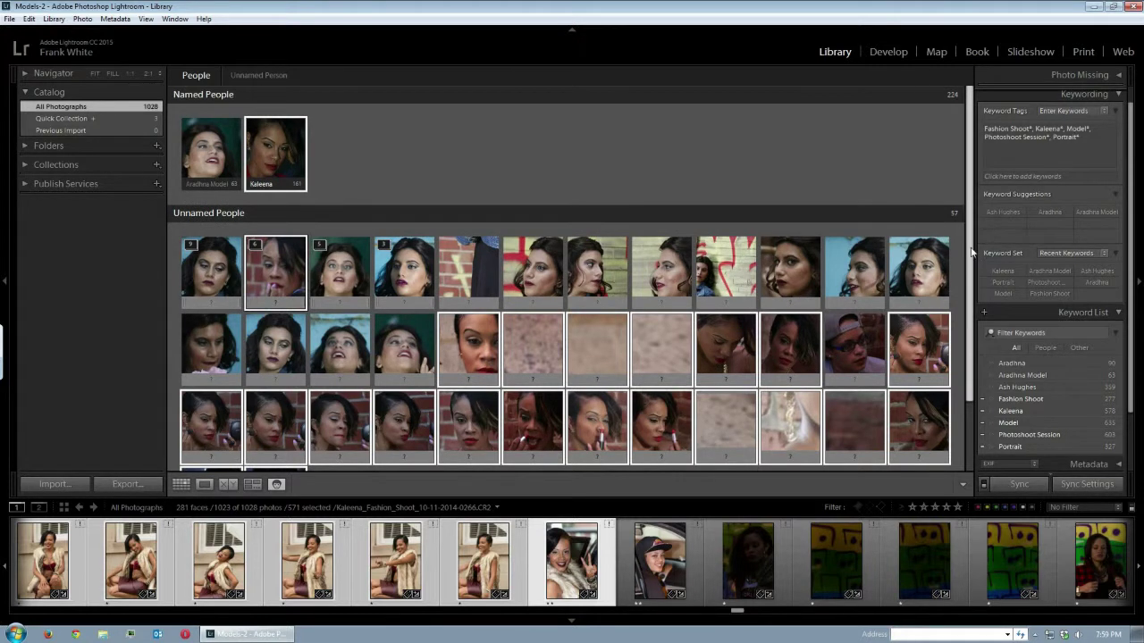
- Name the nine-face stack as the denim-jacket model and the six-face stack against the brick wall as the other named model
{"action": "scroll", "coordinate": [973, 253], "scroll_direction": "down", "scroll_amount": 2}
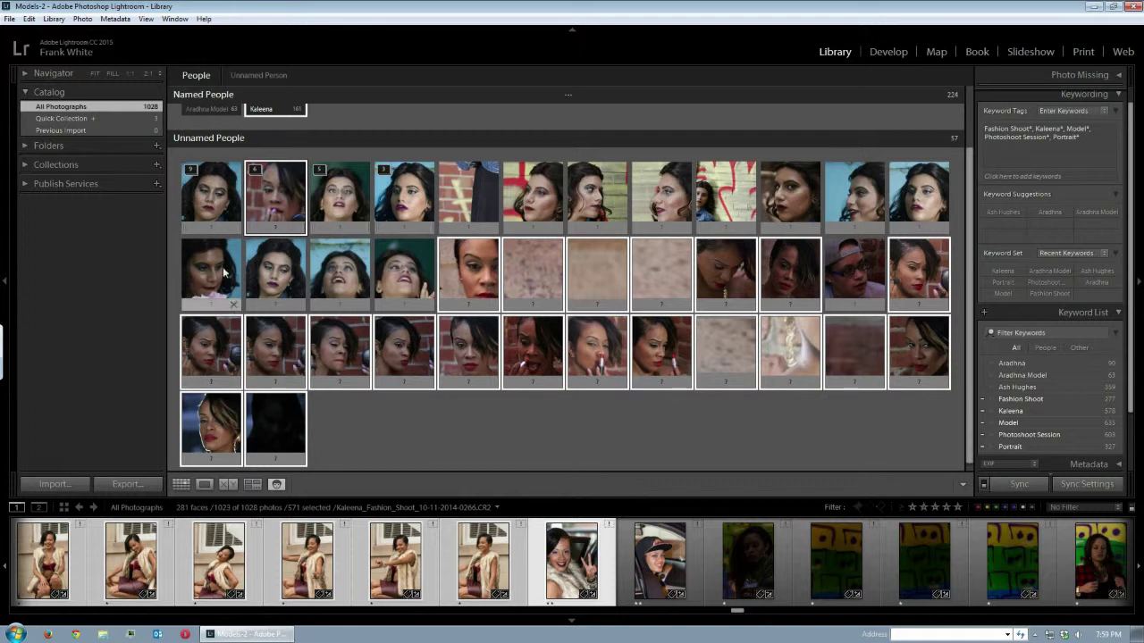
{"action": "left_click", "coordinate": [215, 226]}
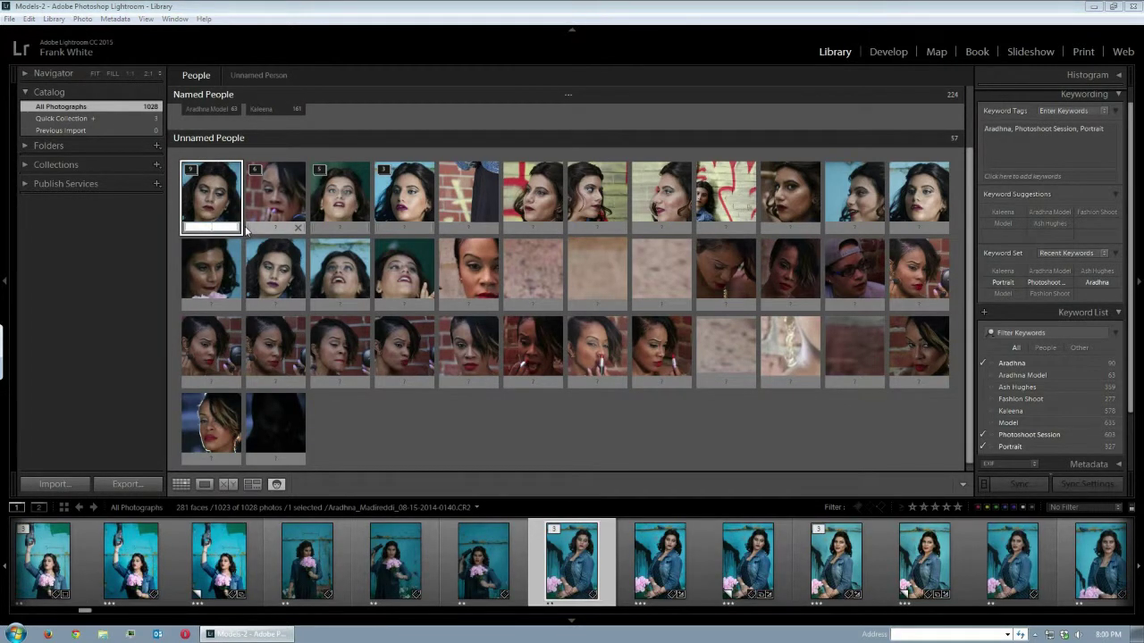
{"action": "type", "text": "aradhna Model"}
{"action": "key", "text": "Return"}
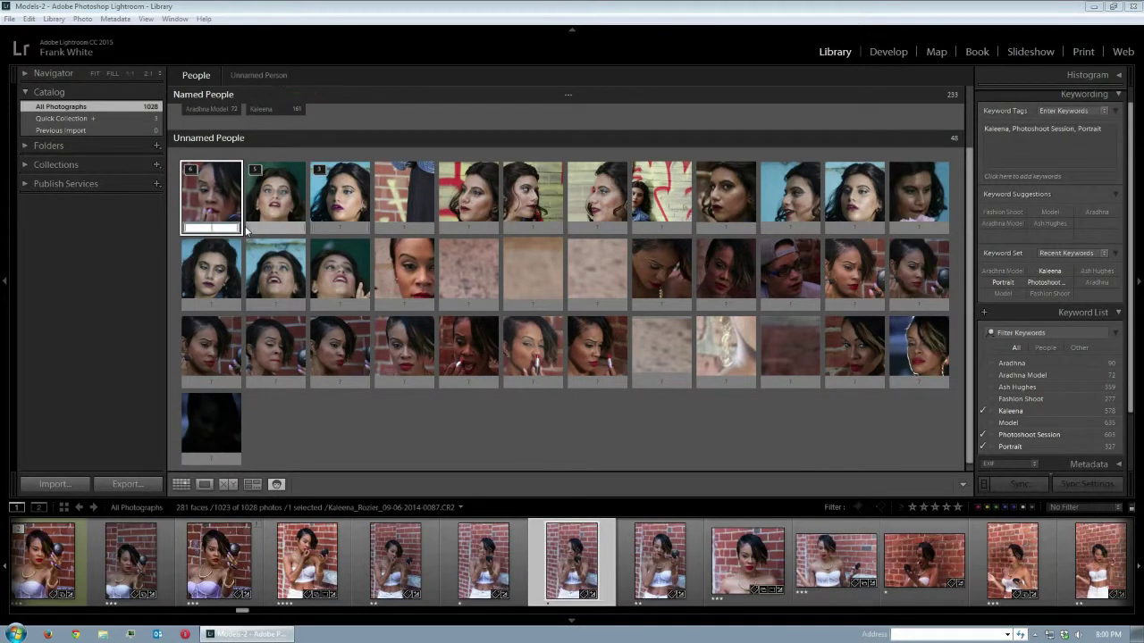
{"action": "type", "text": "Kaleena"}
{"action": "key", "text": "Return"}
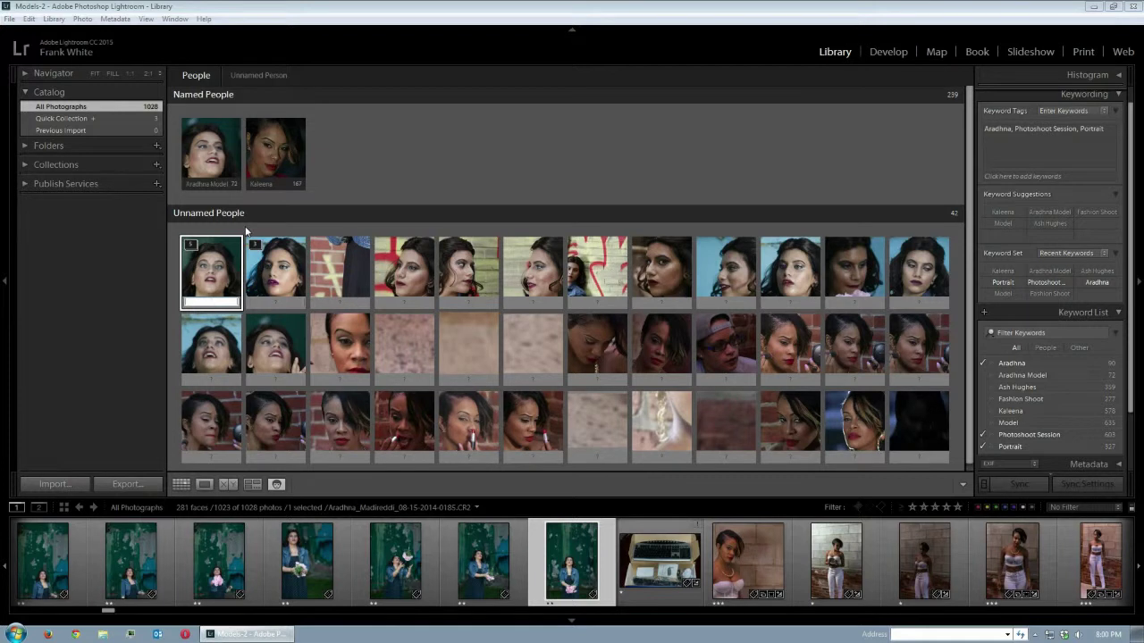
- Assign the denim-jacket model's existing name to the five-face stack and the three-face stack
{"action": "type", "text": "Aradhna Model"}
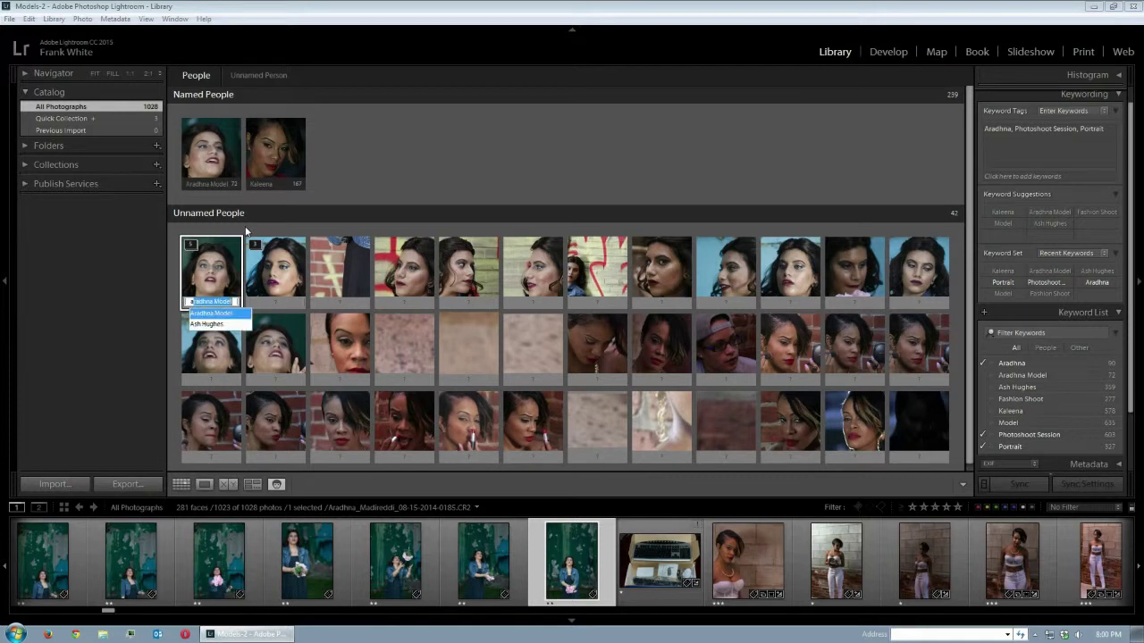
{"action": "key", "text": "Return"}
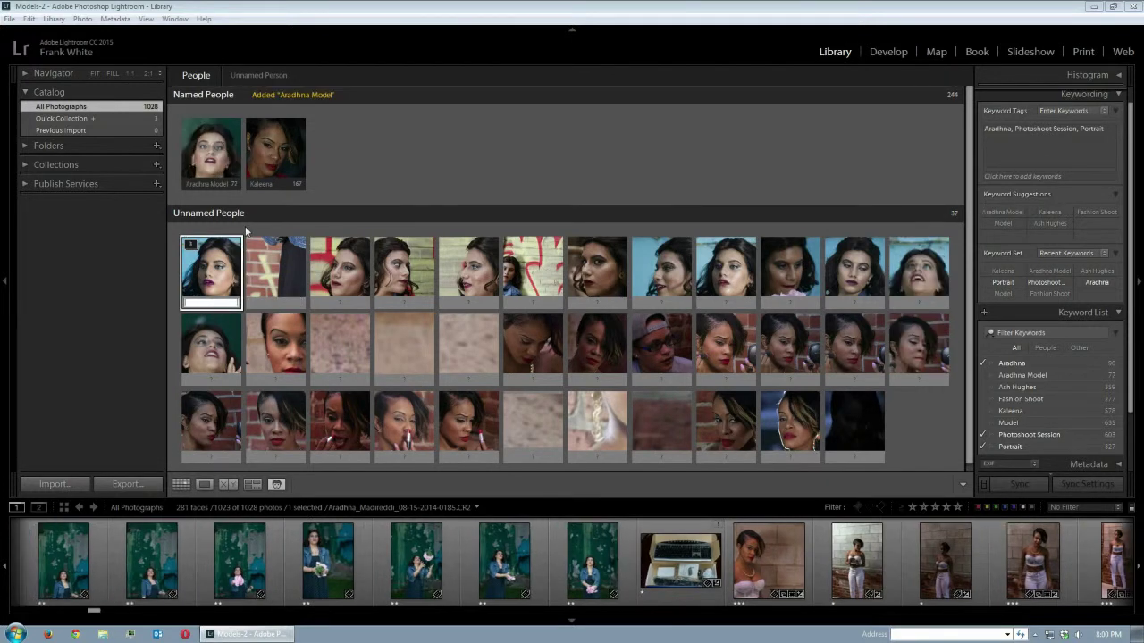
{"action": "type", "text": "Aradhna Model"}
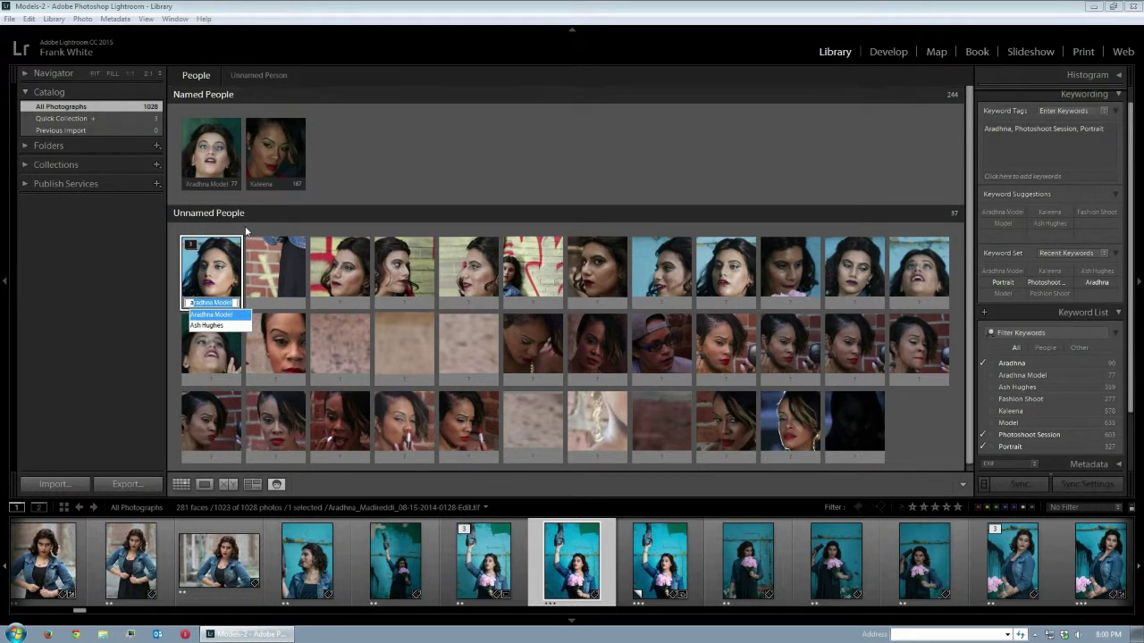
{"action": "key", "text": "Return"}
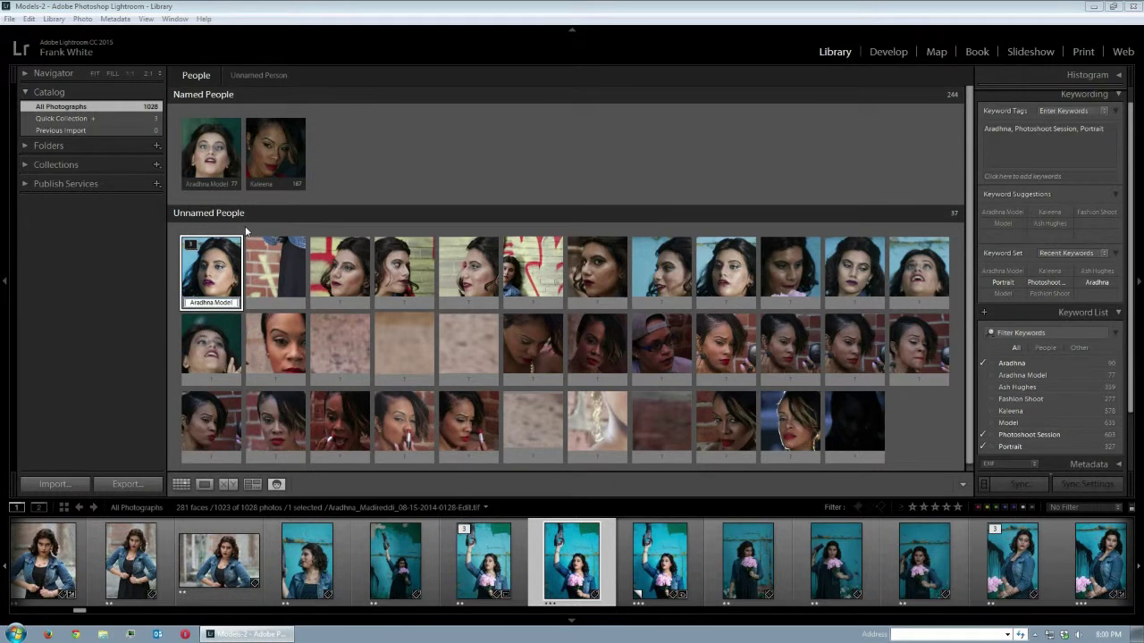
{"action": "key", "text": "Return"}
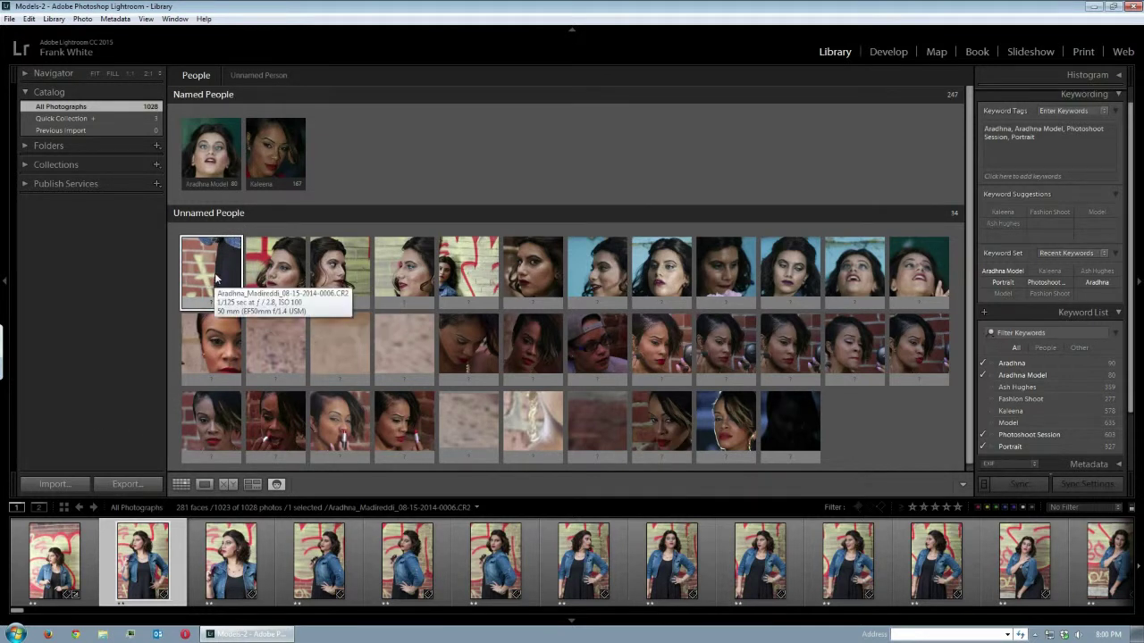
- Open the photo behind the false brick-wall face, delete that face region beside the black dress, and return to People view
{"action": "double_click", "coordinate": [226, 268]}
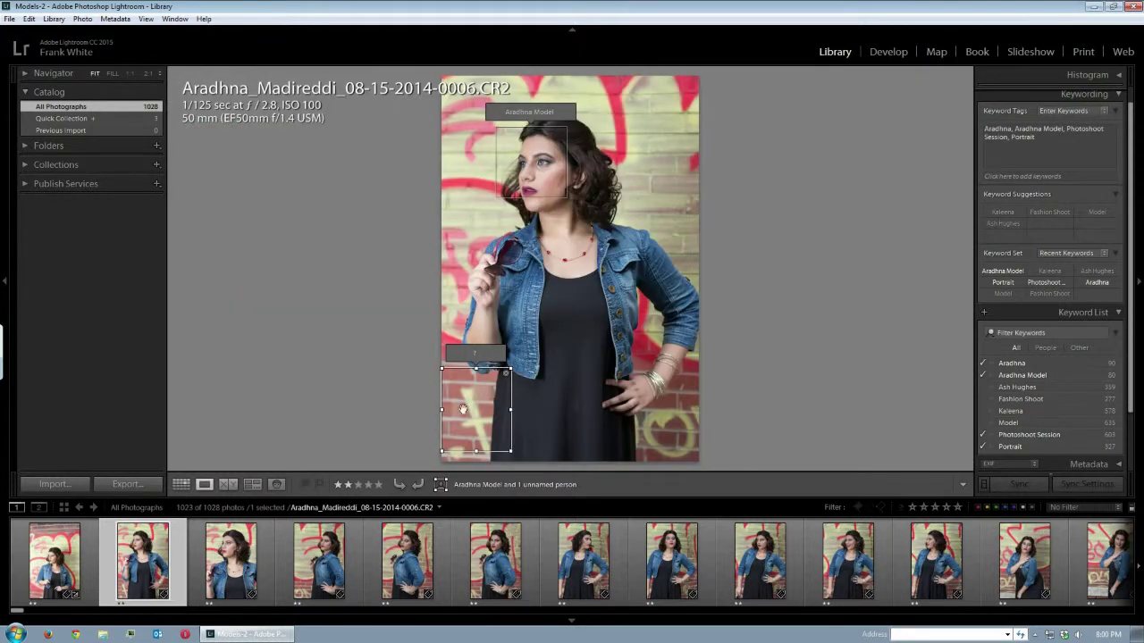
{"action": "left_click", "coordinate": [508, 376]}
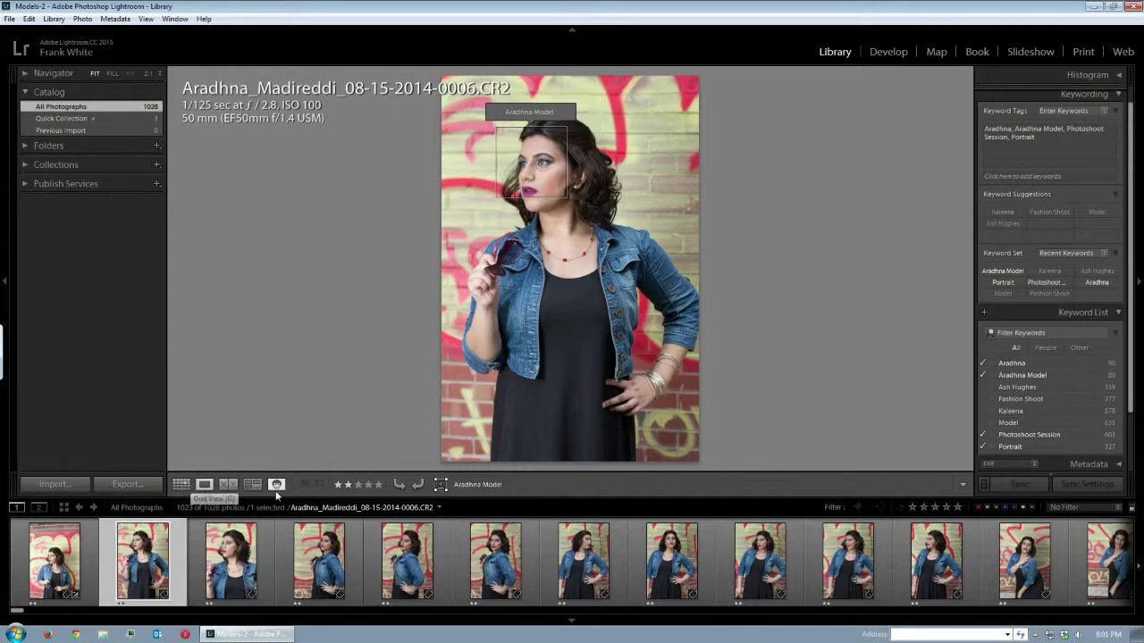
{"action": "left_click", "coordinate": [180, 484]}
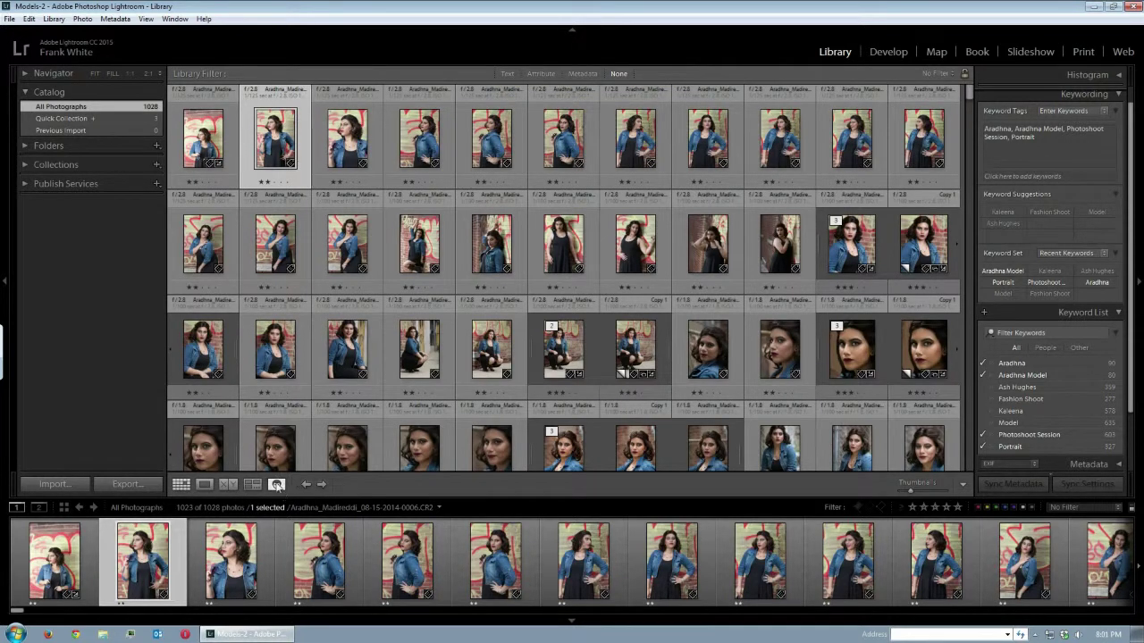
{"action": "left_click", "coordinate": [276, 485]}
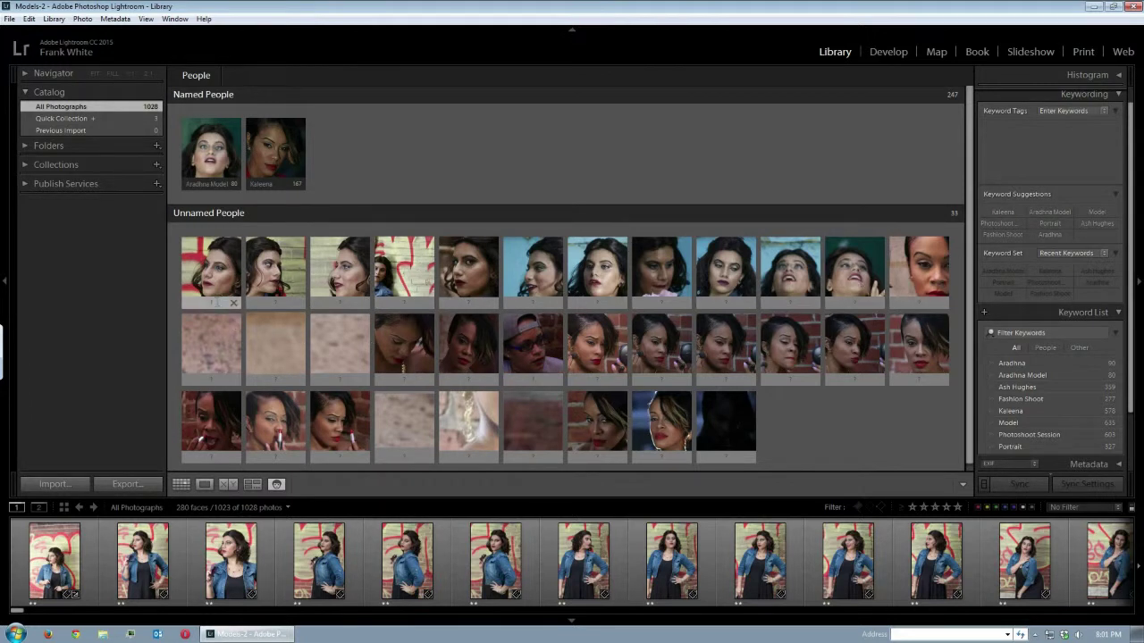
- Assign the denim-jacket model's existing name to the first three single unnamed faces, the close-ups against the graffiti wall
{"action": "left_click", "coordinate": [224, 295]}
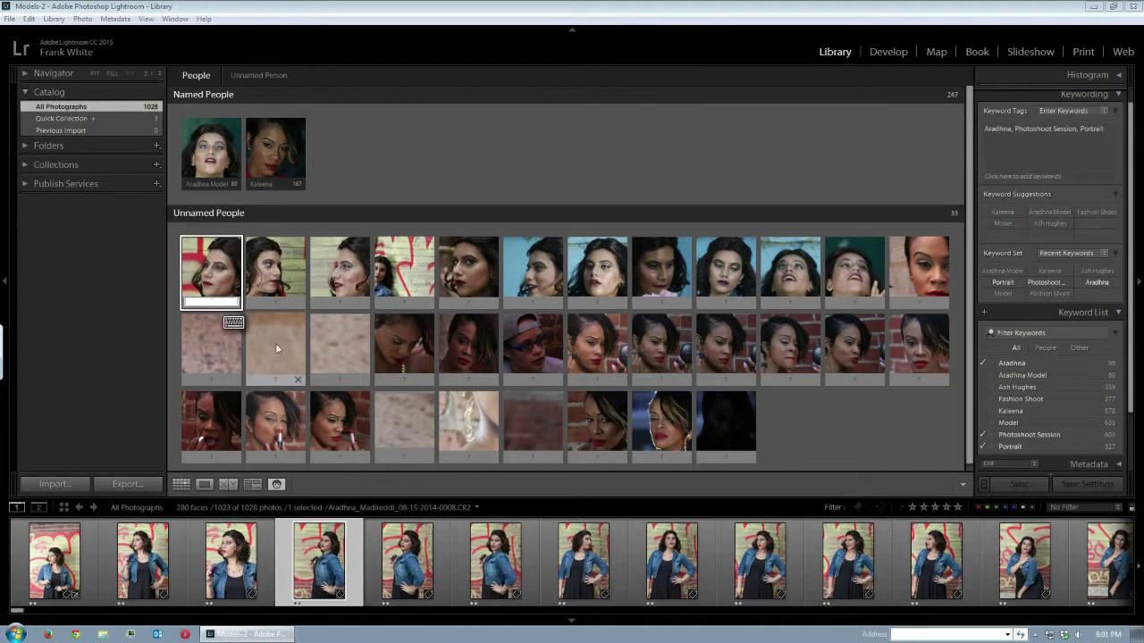
{"action": "type", "text": "A"}
{"action": "key", "text": "Down"}
{"action": "key", "text": "Down"}
{"action": "key", "text": "Return"}
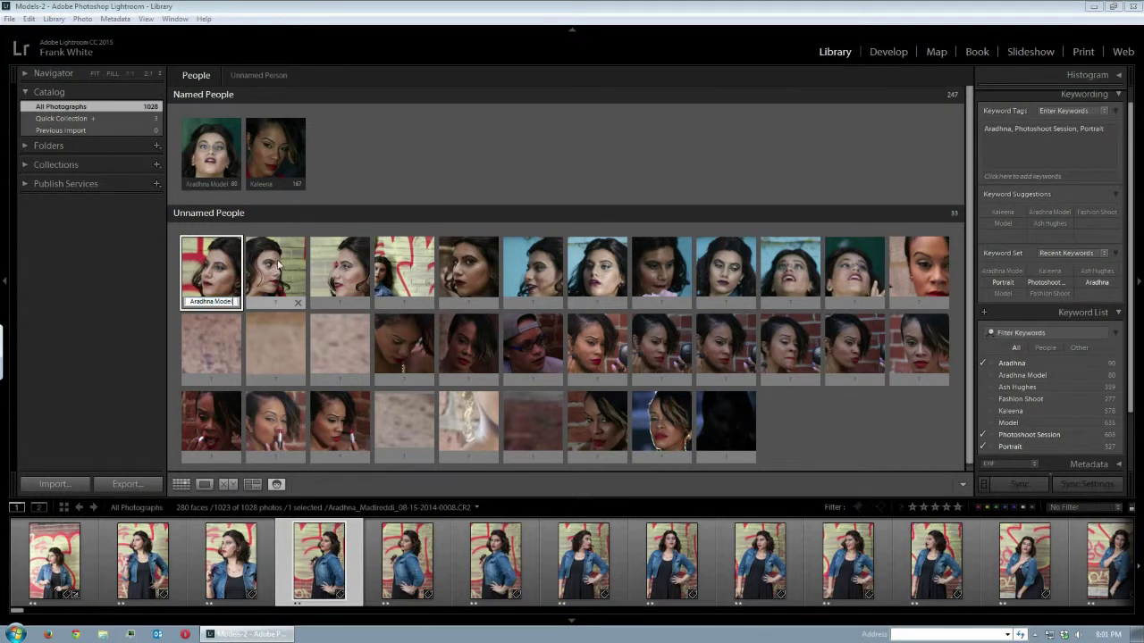
{"action": "key", "text": "Return"}
{"action": "type", "text": "a"}
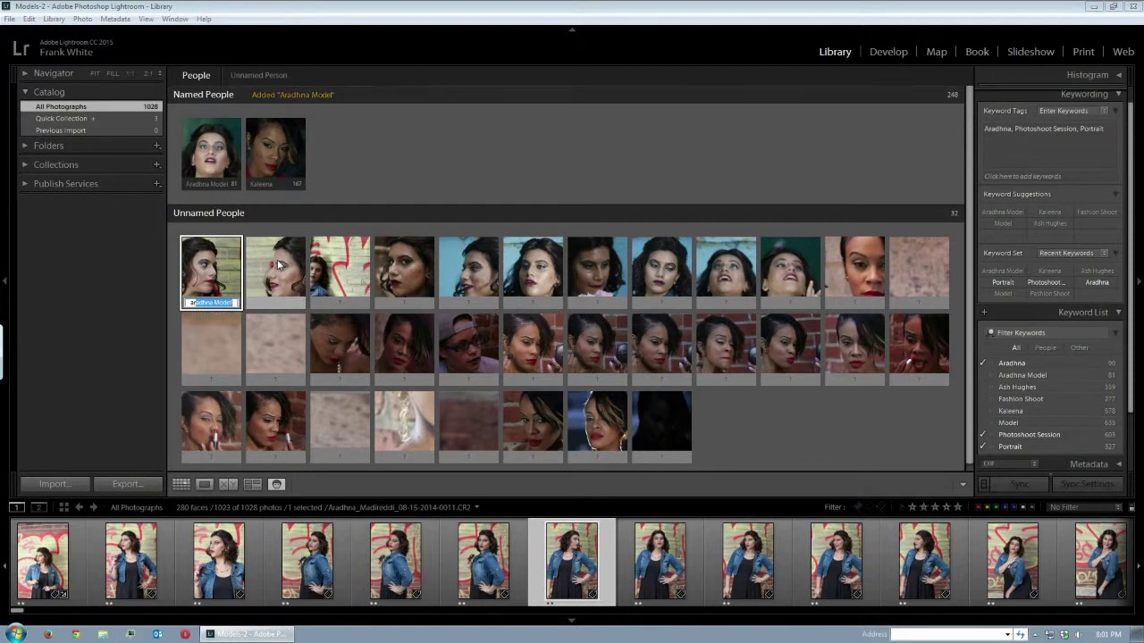
{"action": "key", "text": "Return"}
{"action": "key", "text": "Return"}
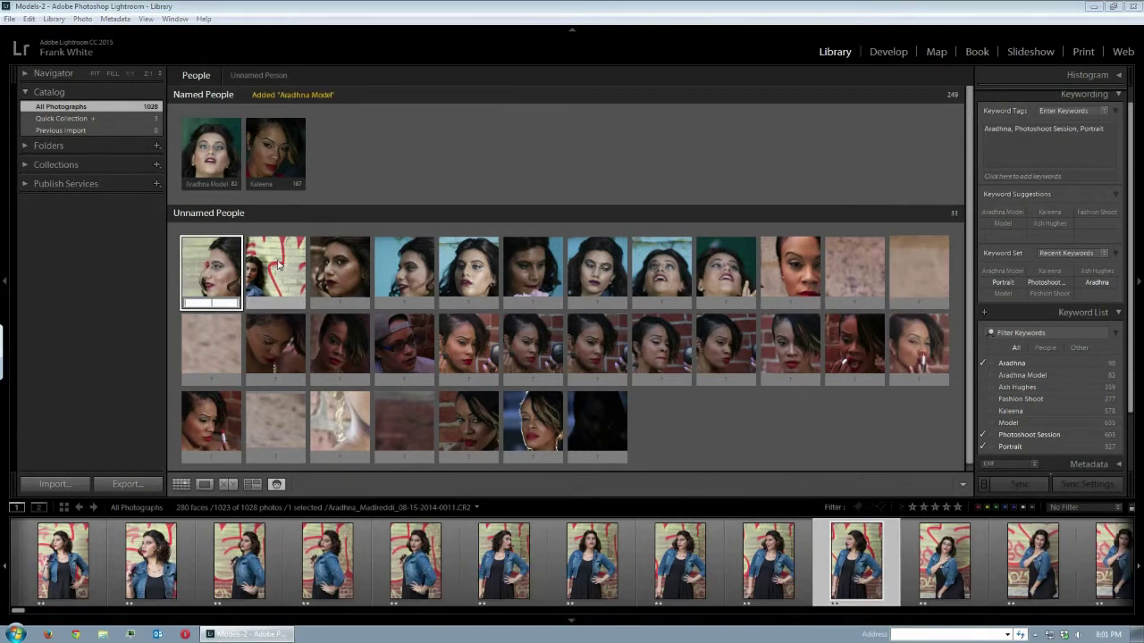
{"action": "key", "text": "Return"}
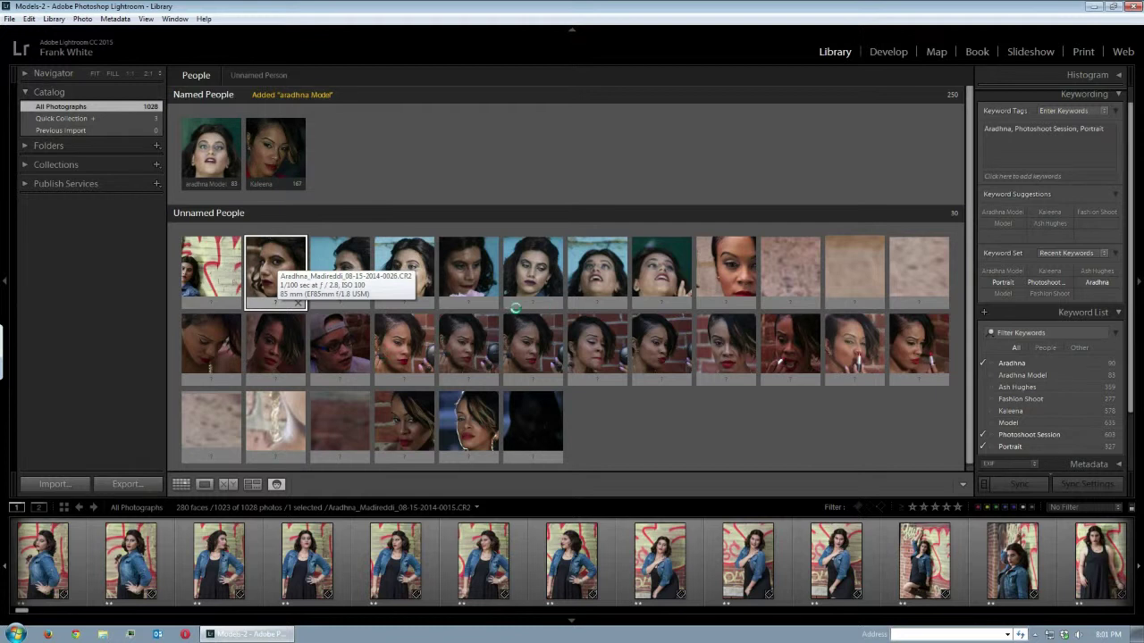
{"action": "key", "text": "r"}
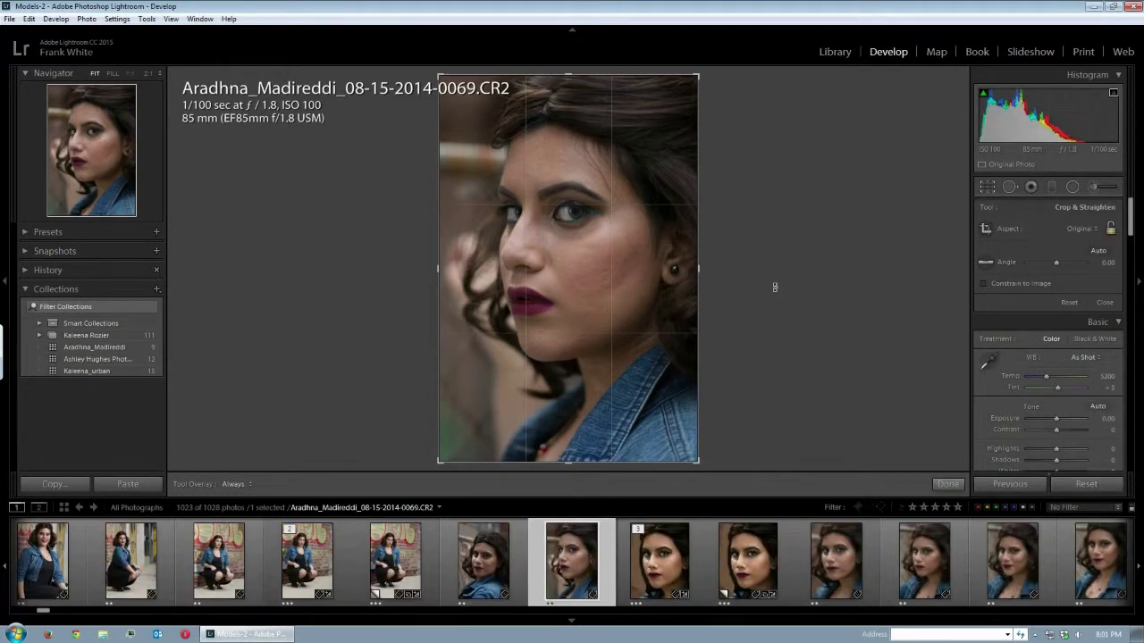
{"action": "left_click", "coordinate": [64, 507]}
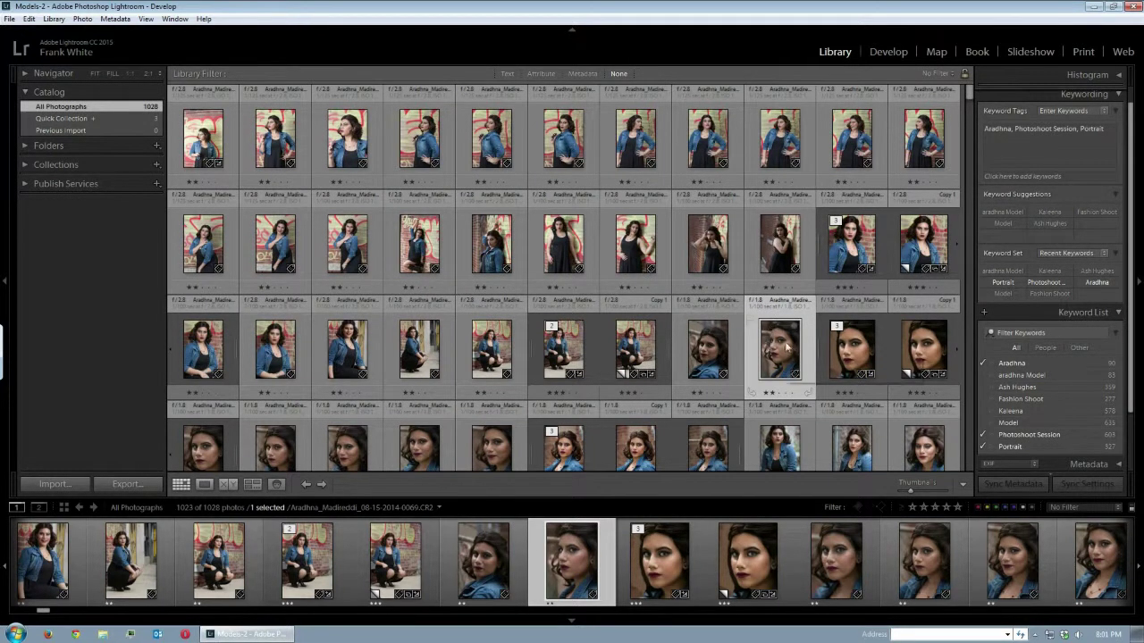
{"action": "scroll", "coordinate": [972, 99], "scroll_direction": "down", "scroll_amount": 2}
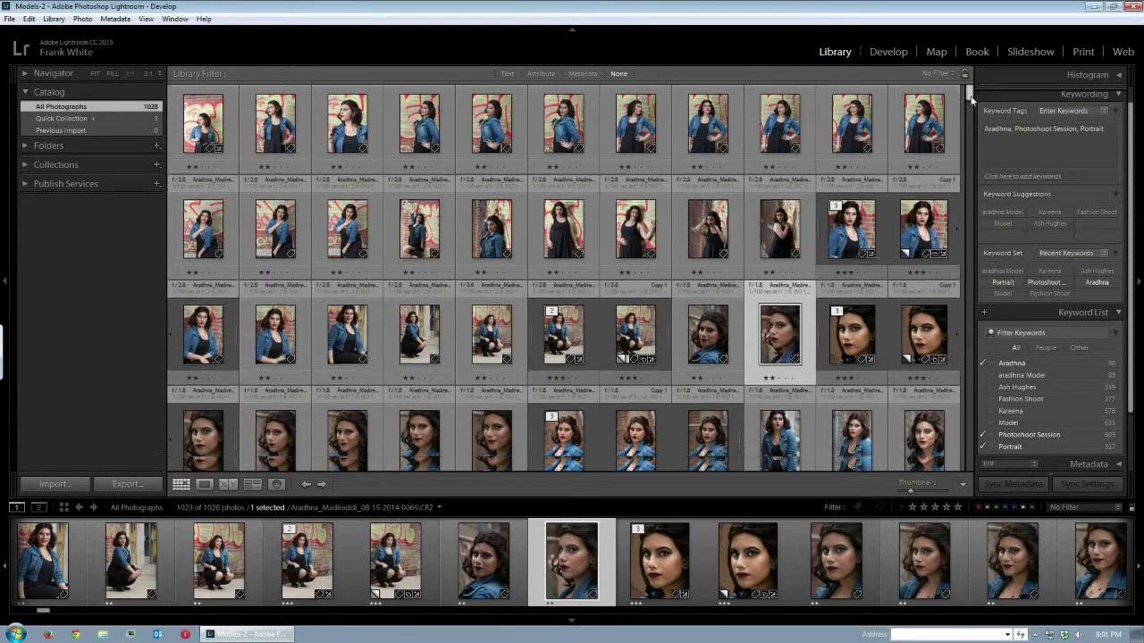
{"action": "scroll", "coordinate": [971, 98], "scroll_direction": "up", "scroll_amount": 2}
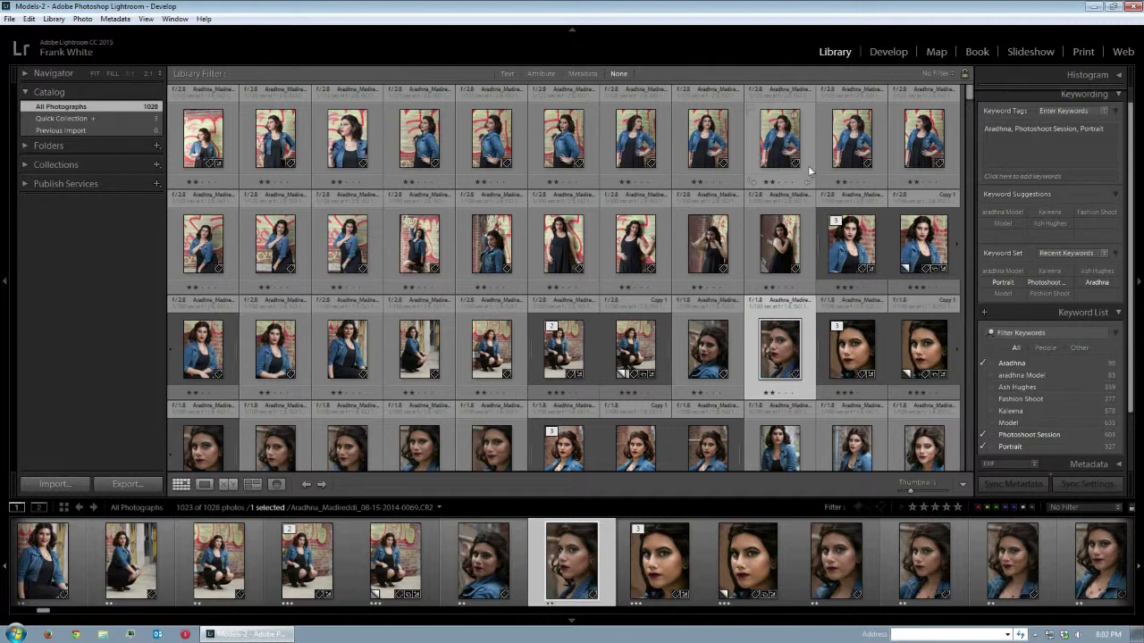
{"action": "left_click", "coordinate": [276, 483]}
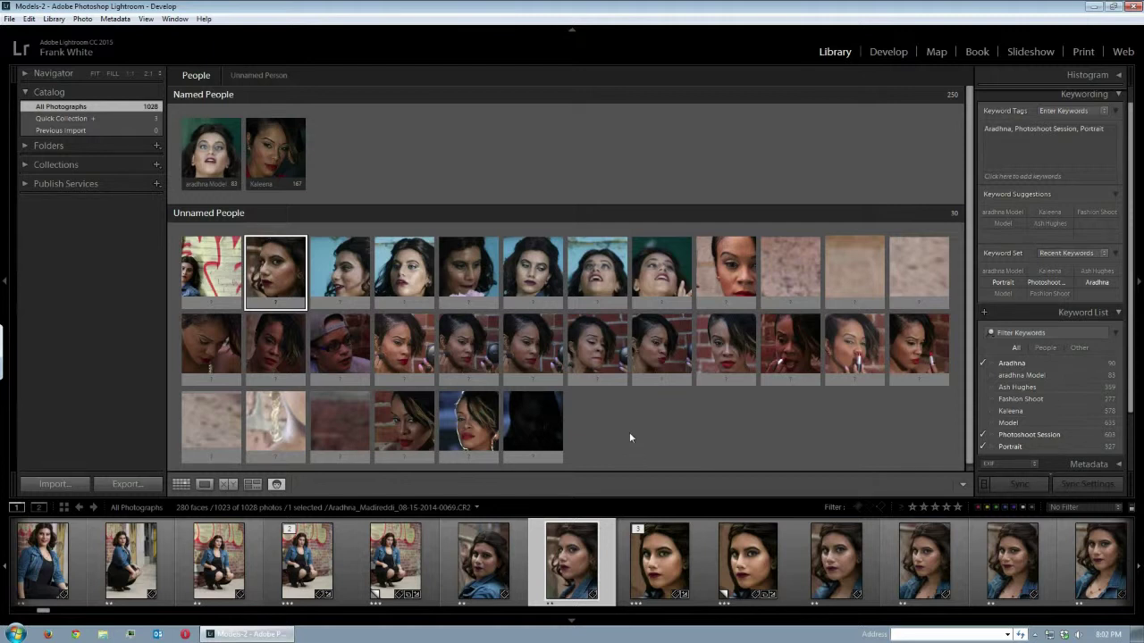
- Filter the Keyword List to show only person keywords
{"action": "mouse_move", "coordinate": [325, 412]}
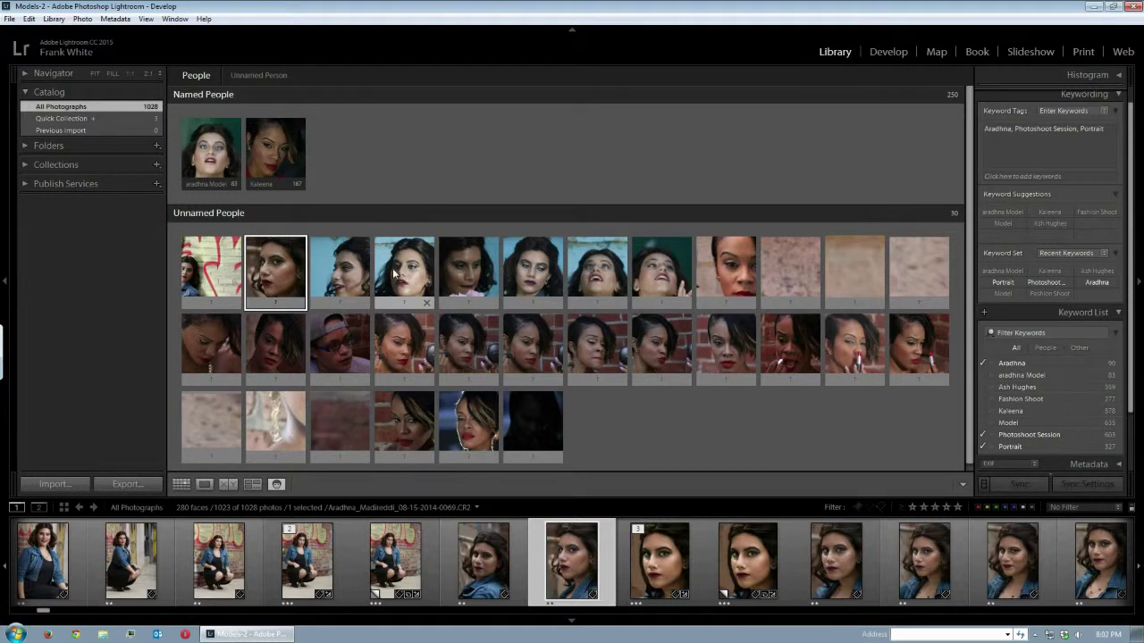
{"action": "mouse_move", "coordinate": [424, 364]}
{"action": "mouse_move", "coordinate": [449, 447]}
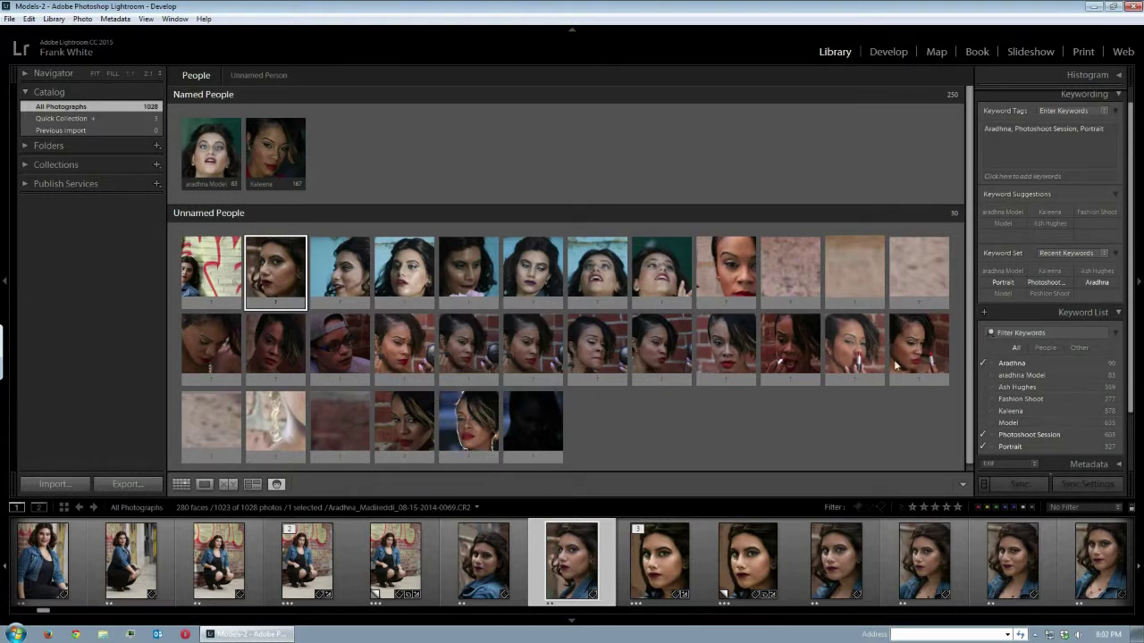
{"action": "left_click", "coordinate": [1046, 348]}
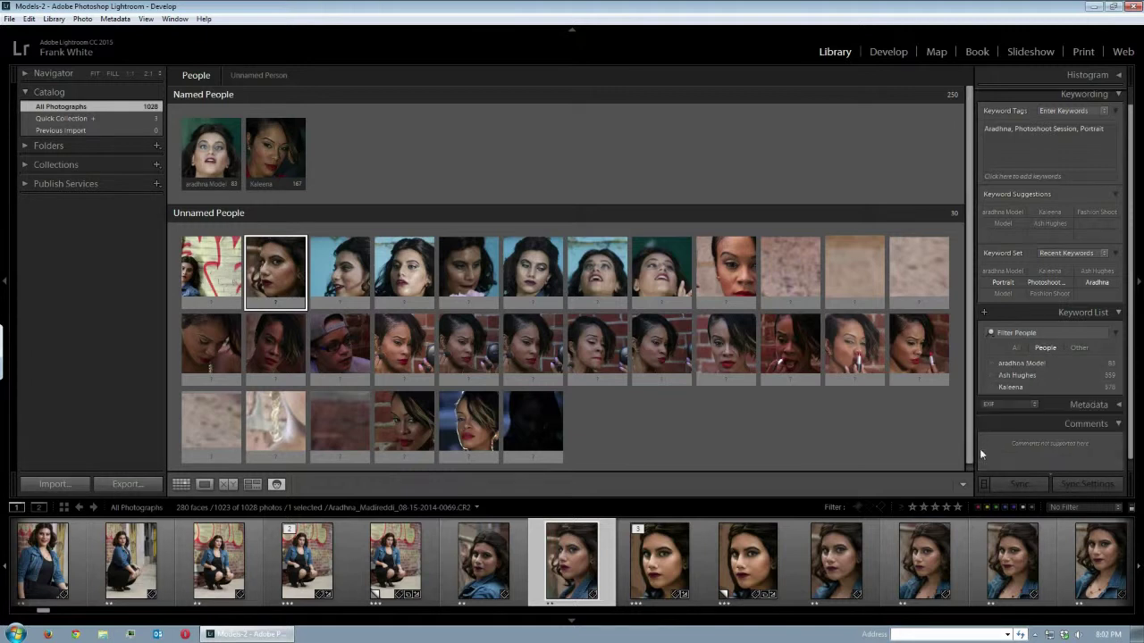